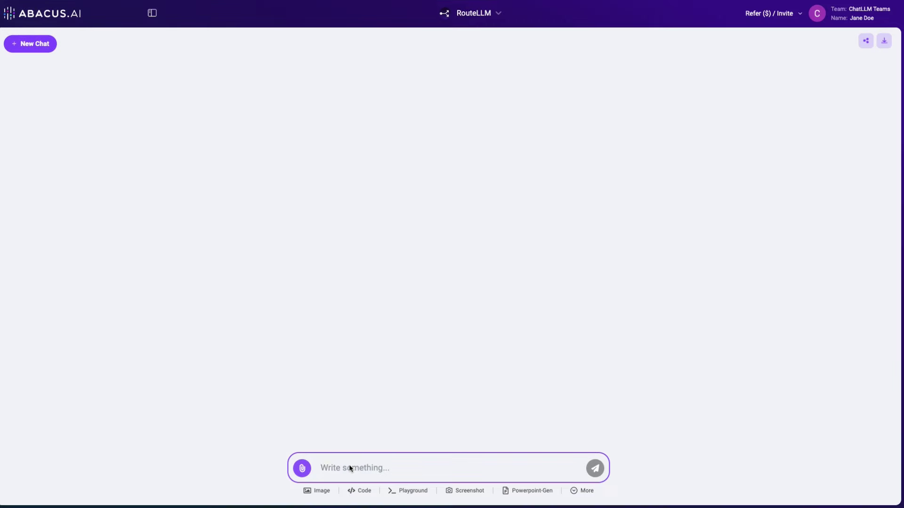
type("can you help me solve this math pr")
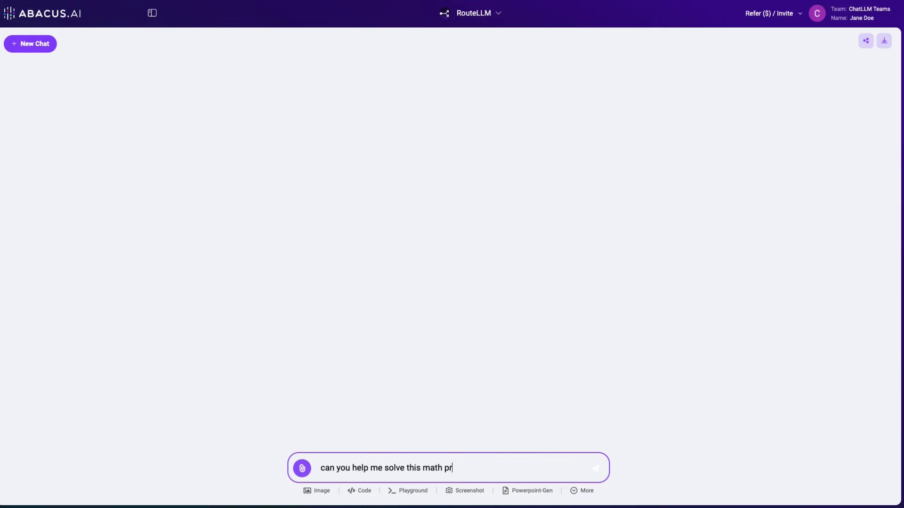
type("oblem")
Step: Send the Aya walking-speed problem and get the worked answer of 204 minutes
key("Return")
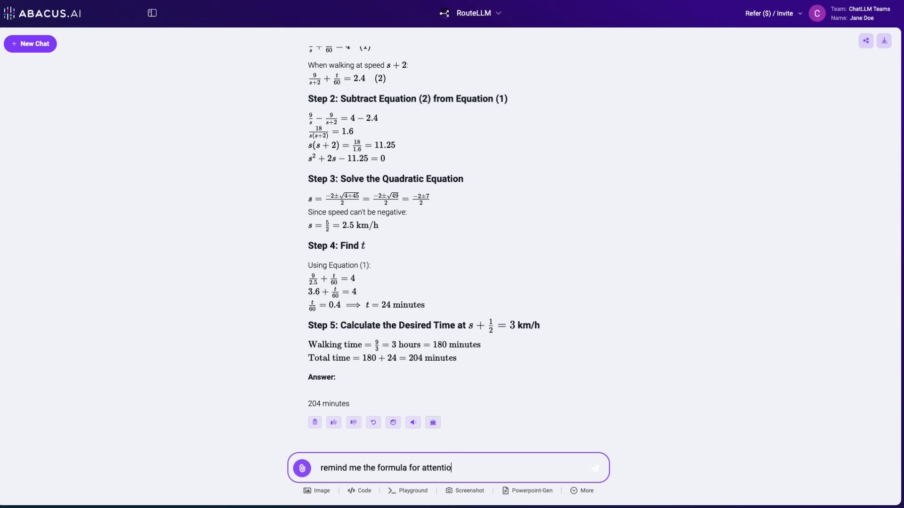
type("n in transf")
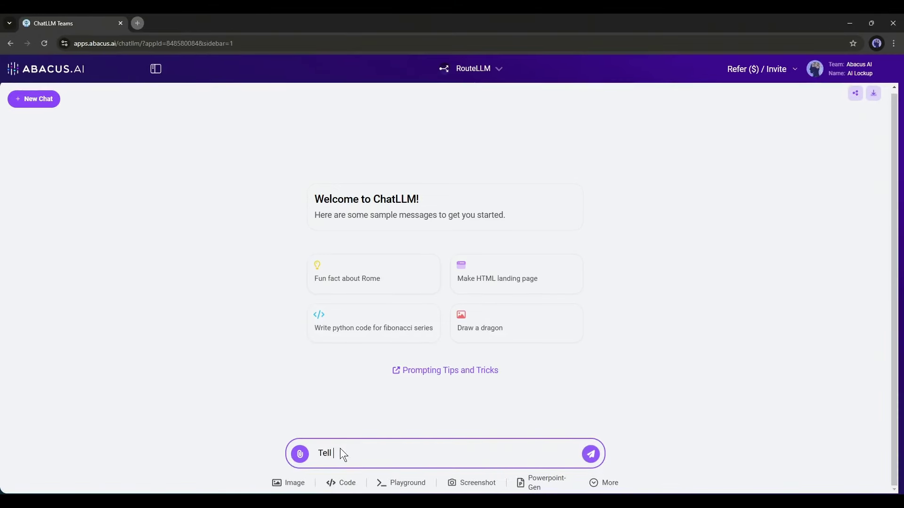
type("me the ")
type(" 2")
Step: Ask for the World War 2 story and highlight the GPT-4o Mini routing line and opening paragraph
key("Return")
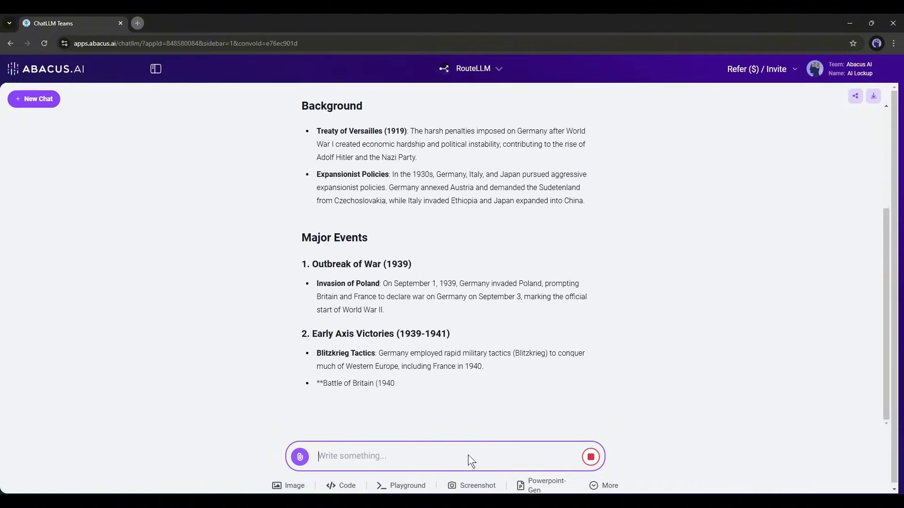
scroll(489, 277, "up", 3)
scroll(405, 275, "up", 4)
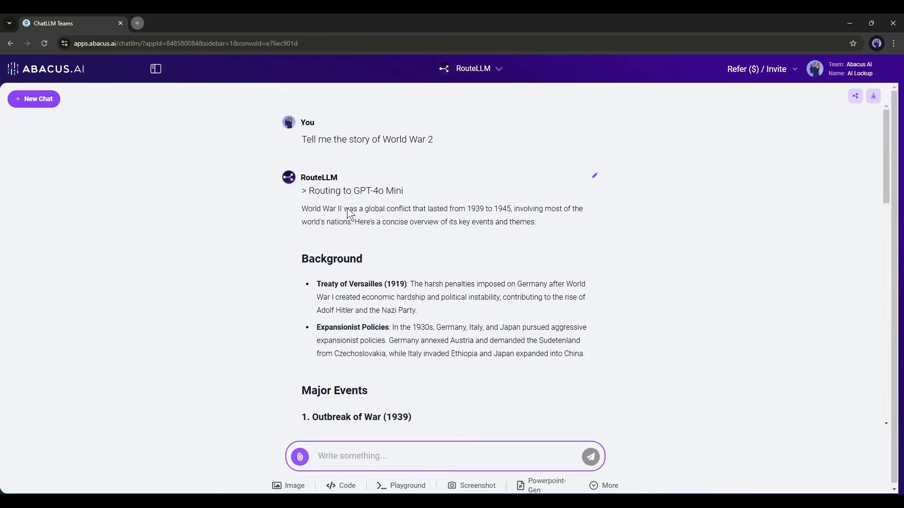
left_click_drag(397, 196, 407, 190)
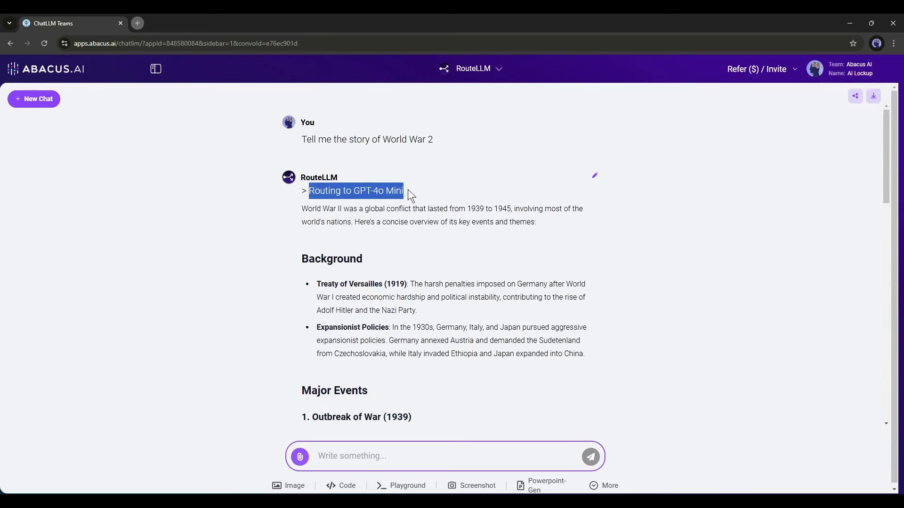
left_click(317, 195)
left_click(401, 192)
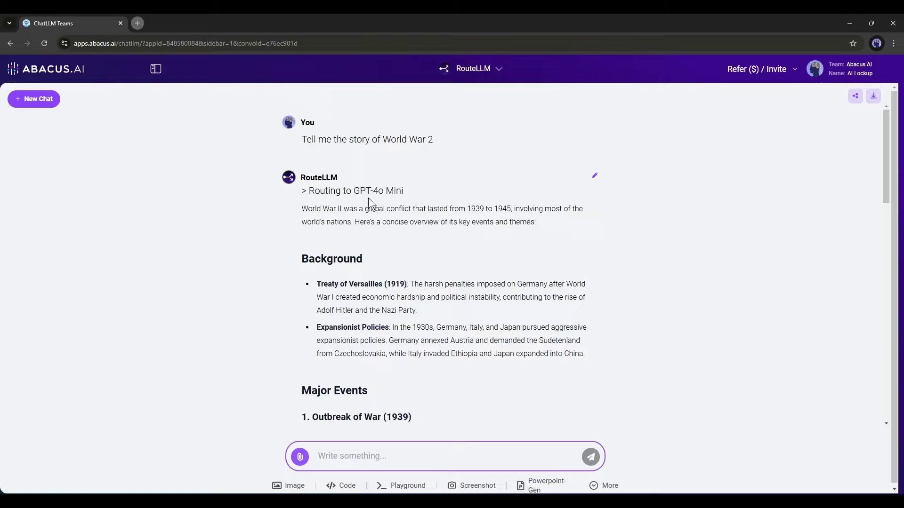
left_click_drag(301, 209, 389, 263)
scroll(388, 255, "down", 4)
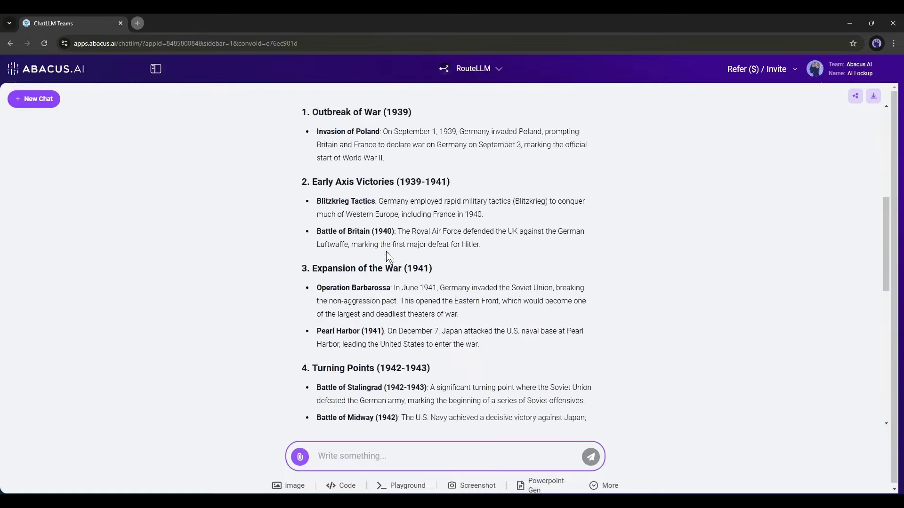
scroll(387, 251, "down", 6)
scroll(377, 262, "down", 1)
scroll(371, 328, "up", 6)
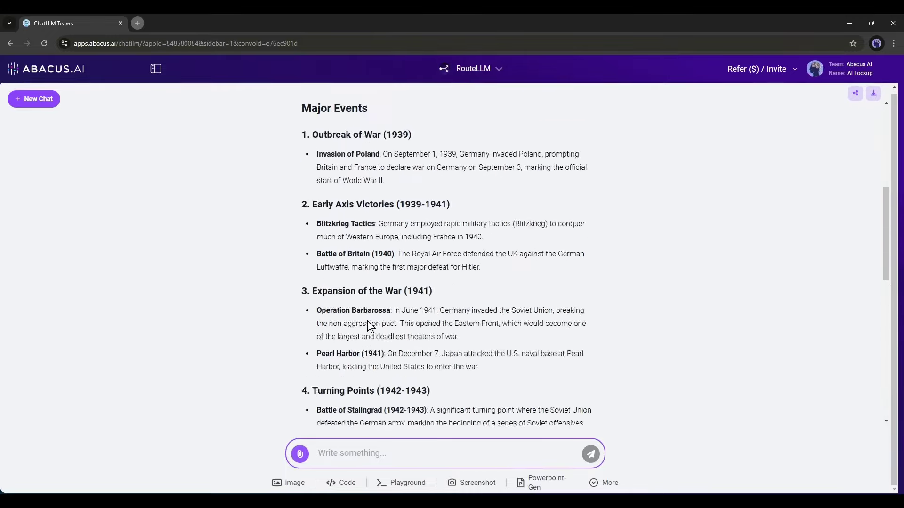
scroll(346, 314, "up", 5)
left_click(376, 214)
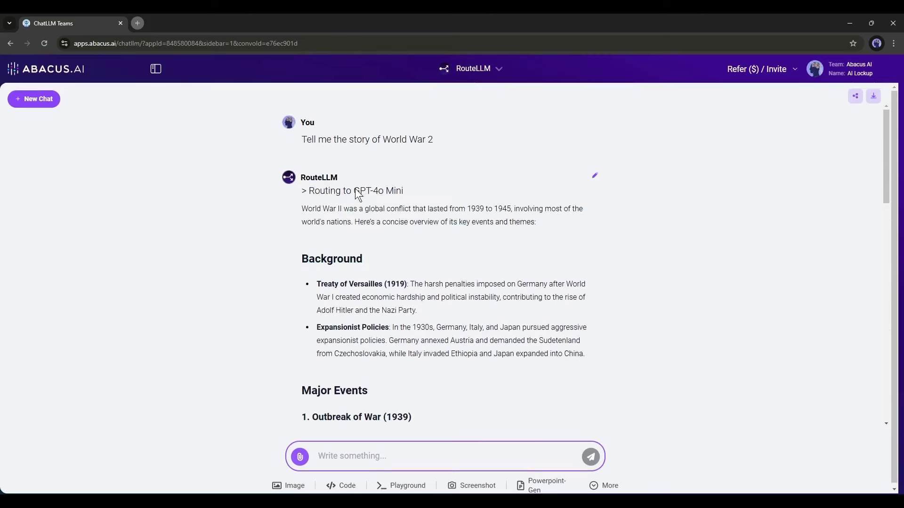
left_click_drag(354, 191, 406, 191)
type("I want to write")
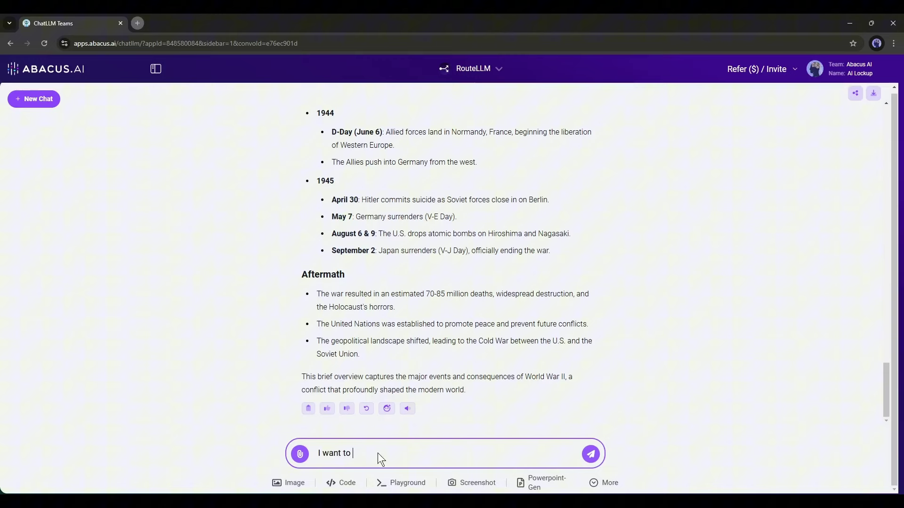
type(" a presentation on World")
type(" War 2. Can you please write")
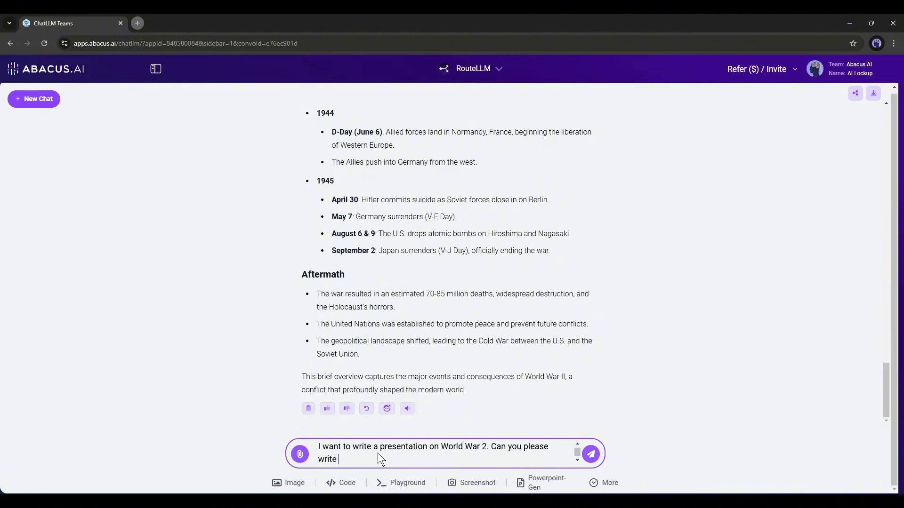
type(" a full fledge presen")
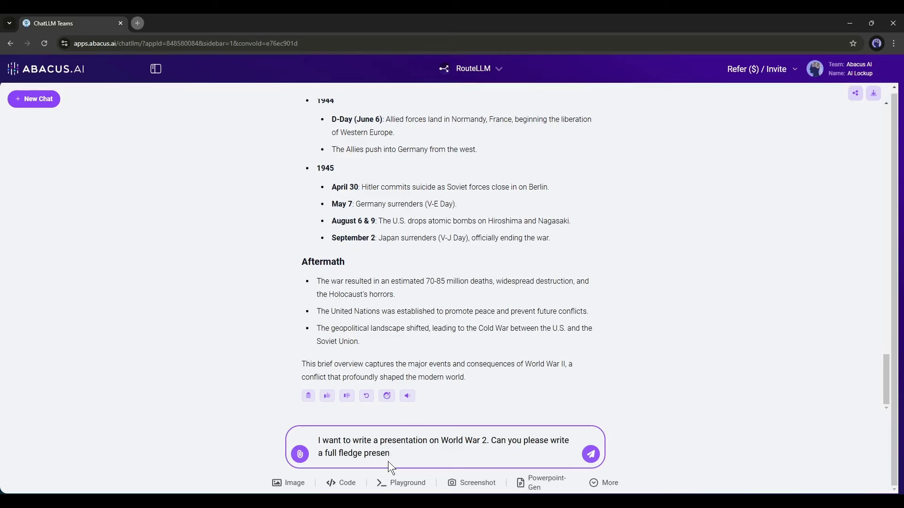
type("tation for me?")
Step: Request a full World War 2 presentation and review o1 Mini's slide outlines and speaker notes
key("Return")
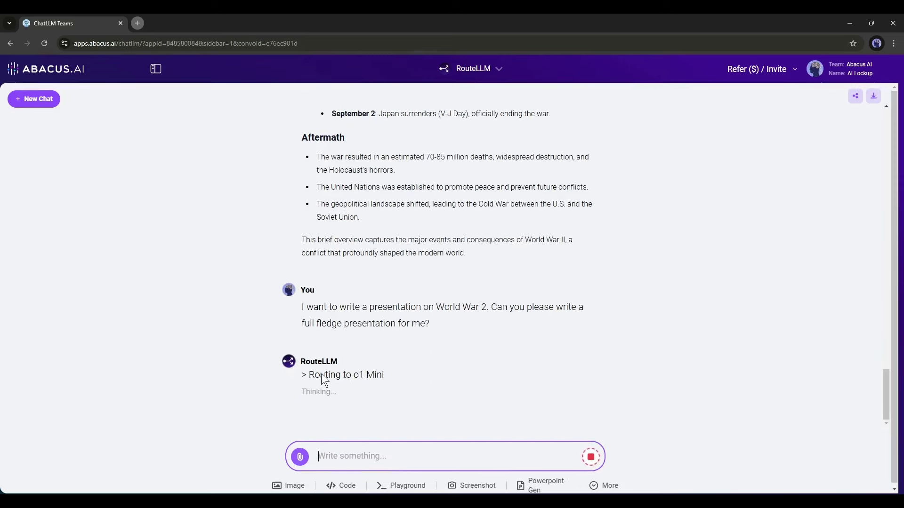
left_click(395, 378)
left_click_drag(309, 375, 389, 377)
left_click(399, 377)
scroll(412, 371, "up", 5)
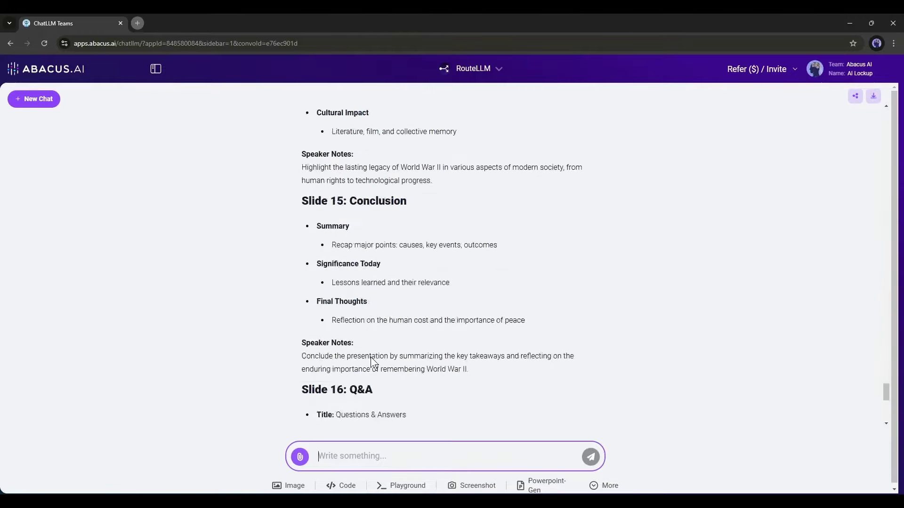
scroll(371, 356, "up", 2)
scroll(330, 350, "up", 4)
scroll(345, 316, "up", 4)
scroll(340, 309, "up", 3)
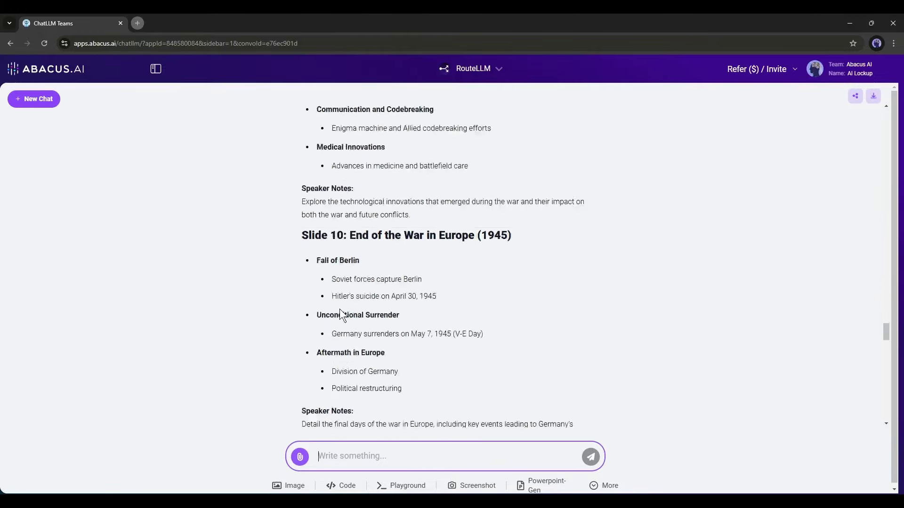
scroll(339, 308, "up", 4)
scroll(339, 308, "up", 3)
scroll(340, 309, "up", 4)
scroll(340, 308, "up", 4)
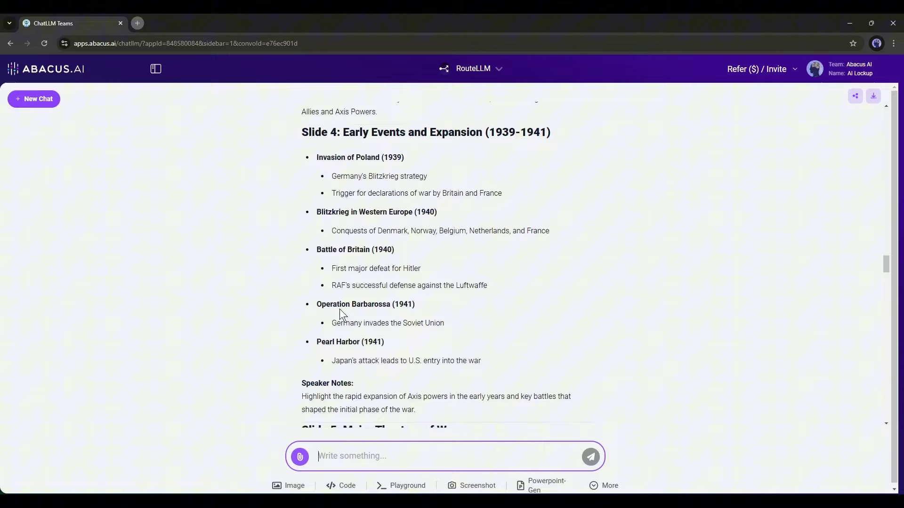
scroll(340, 309, "up", 4)
scroll(338, 308, "up", 4)
scroll(338, 309, "up", 4)
scroll(339, 308, "up", 1)
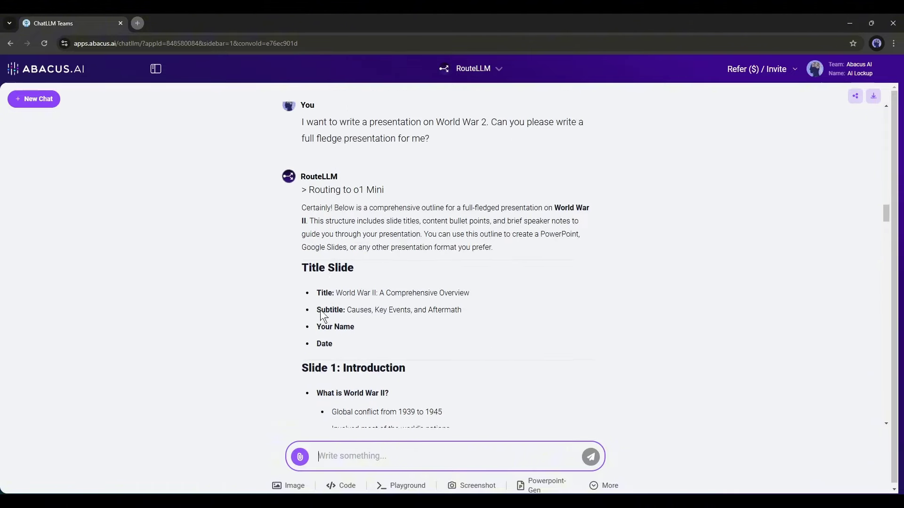
mouse_move(318, 209)
left_mouse_down()
mouse_move(523, 207)
mouse_move(449, 248)
left_mouse_up()
left_click(355, 268)
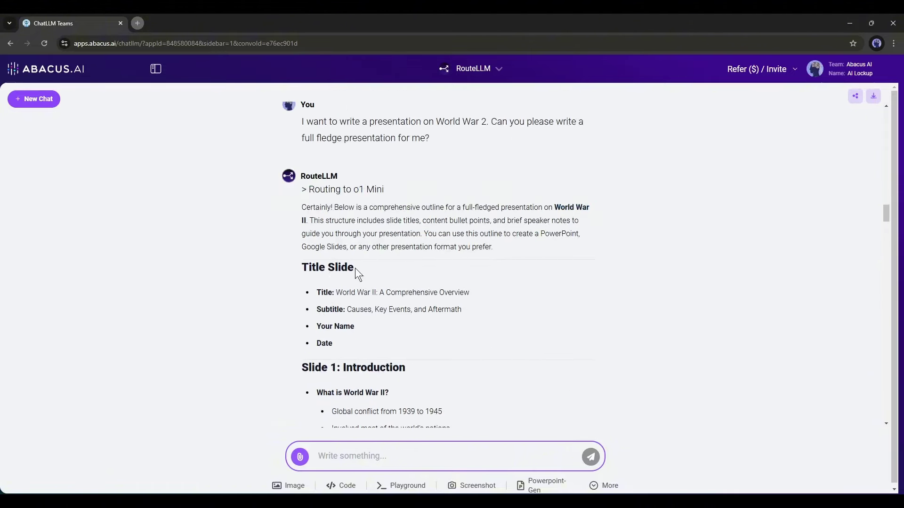
scroll(344, 329, "down", 1)
scroll(343, 330, "down", 5)
scroll(327, 331, "down", 10)
scroll(332, 335, "down", 10)
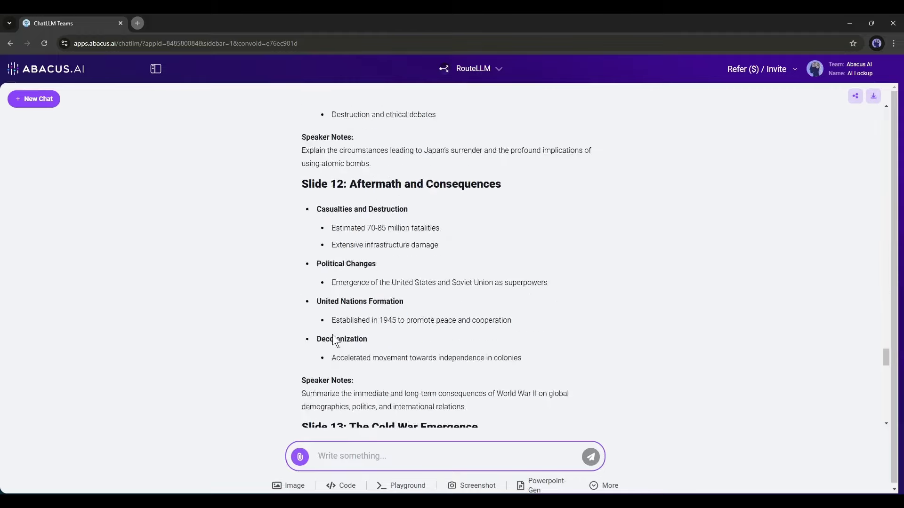
scroll(332, 335, "down", 8)
scroll(333, 334, "down", 5)
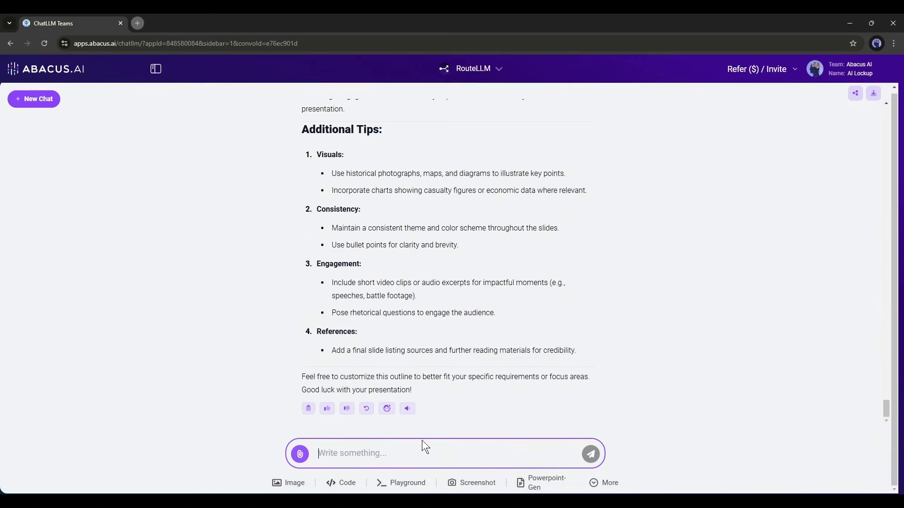
type("Create a An")
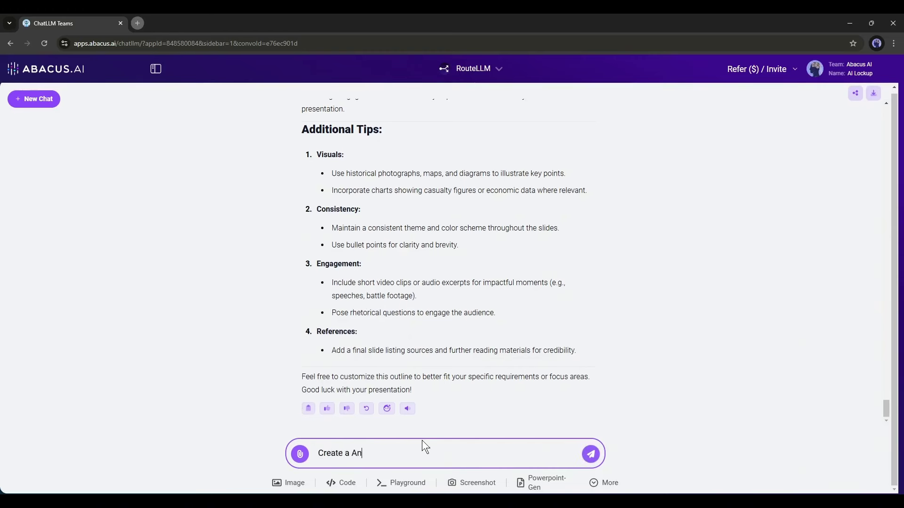
type("gry Birtd")
Step: Send the corrected 'Angry Bird' game request and highlight its Claude Sonnet 3.5 routing line
key("BackSpace")
key("BackSpace")
type("d like g")
type("ame with Python and Pythorc")
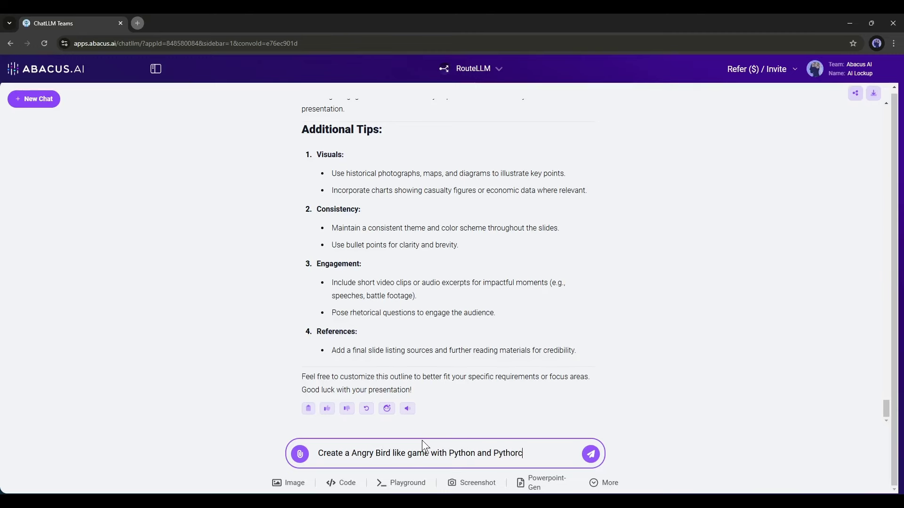
type("h")
key("Return")
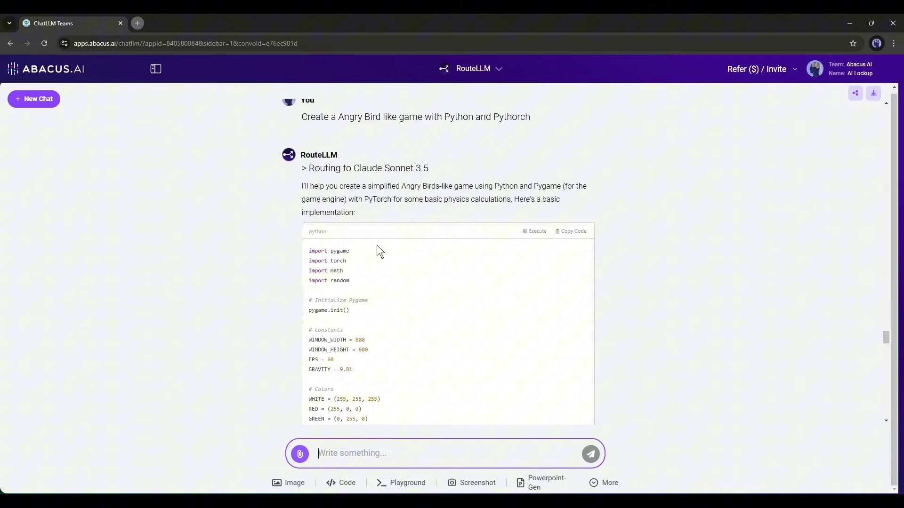
left_click_drag(307, 171, 428, 171)
left_click(315, 170)
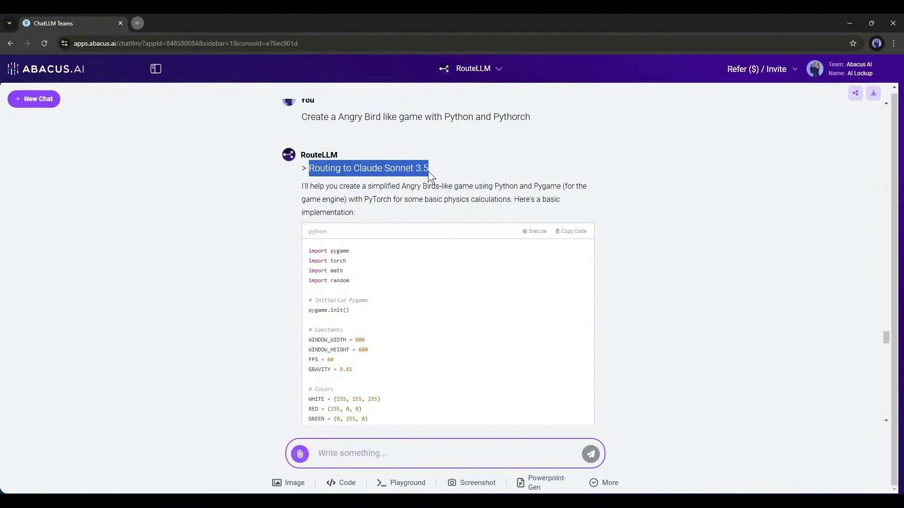
left_click(389, 165)
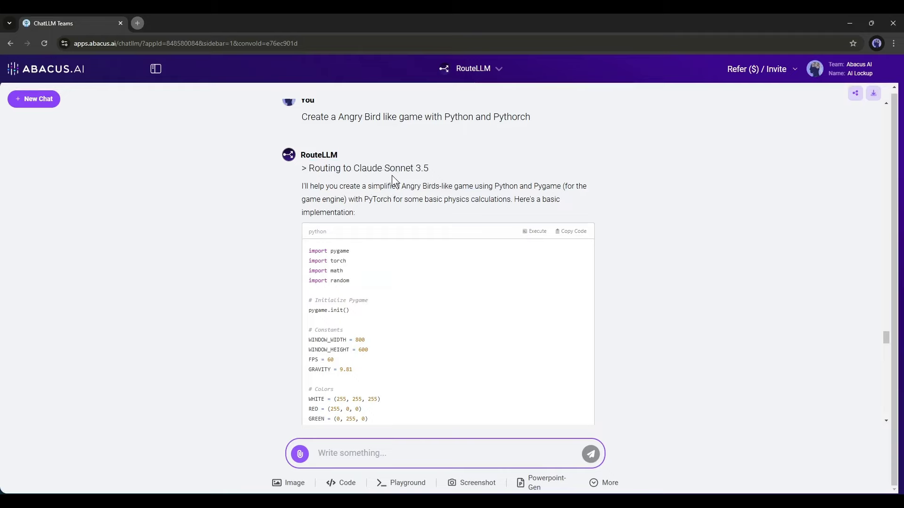
scroll(392, 175, "down", 3)
scroll(385, 176, "down", 5)
scroll(381, 179, "down", 5)
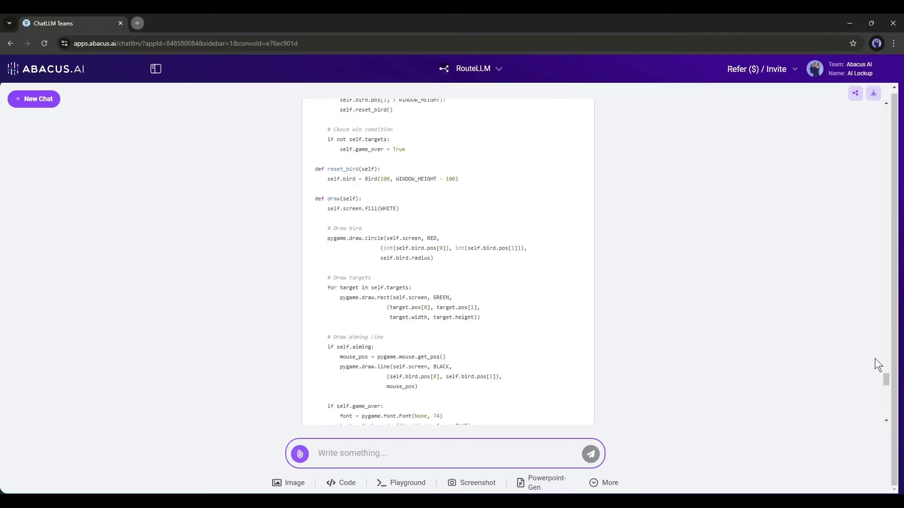
scroll(876, 364, "down", 2)
scroll(354, 414, "down", 10)
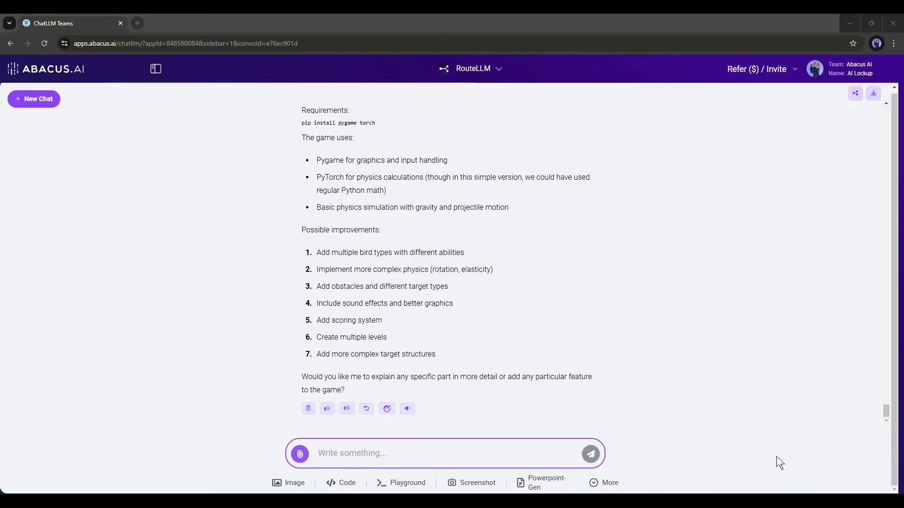
Step: Paste the PrepScholar SAT product question and read o1 Mini's solution concluding 3840
left_click(187, 20)
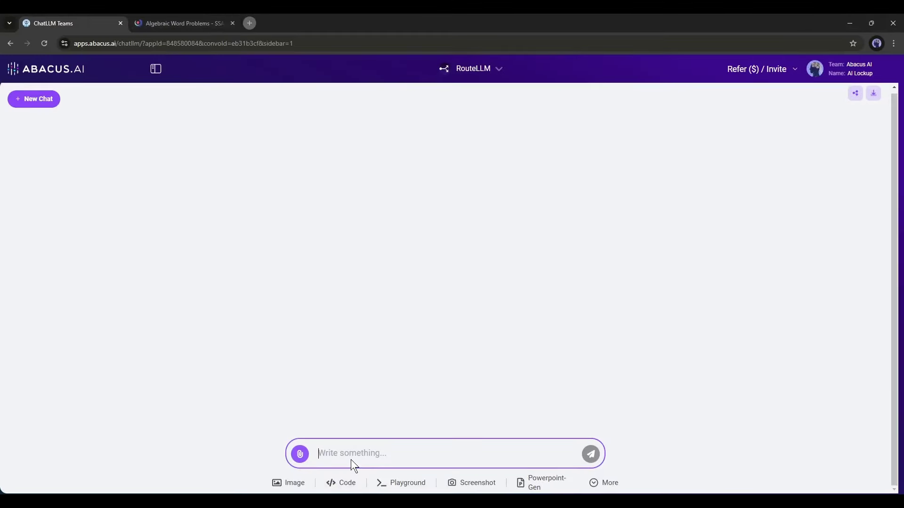
type("If a, b, .. , j are real numbers such that (a - 1)2 + (b - 2)4 + (c - 3)6 + ... + (j - 10)20 = 0, what is the value of b × d × f × h × j?")
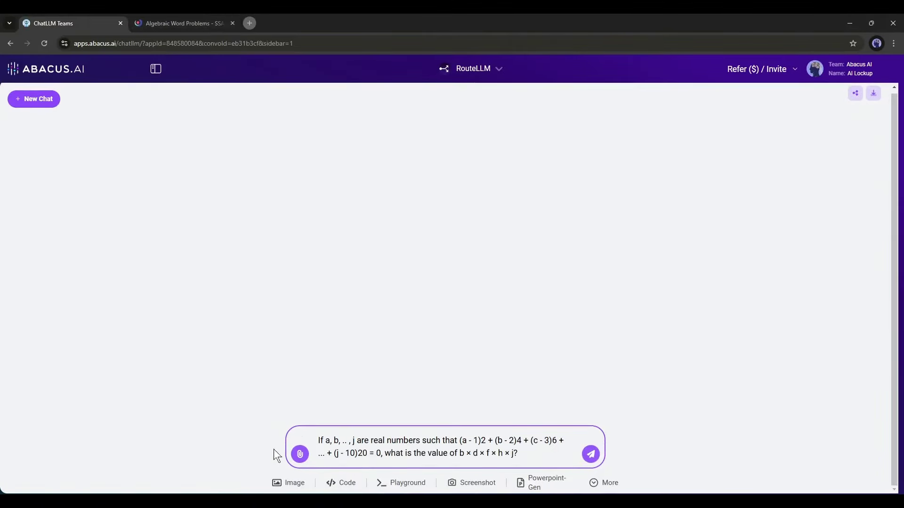
left_click_drag(318, 441, 511, 442)
key("Return")
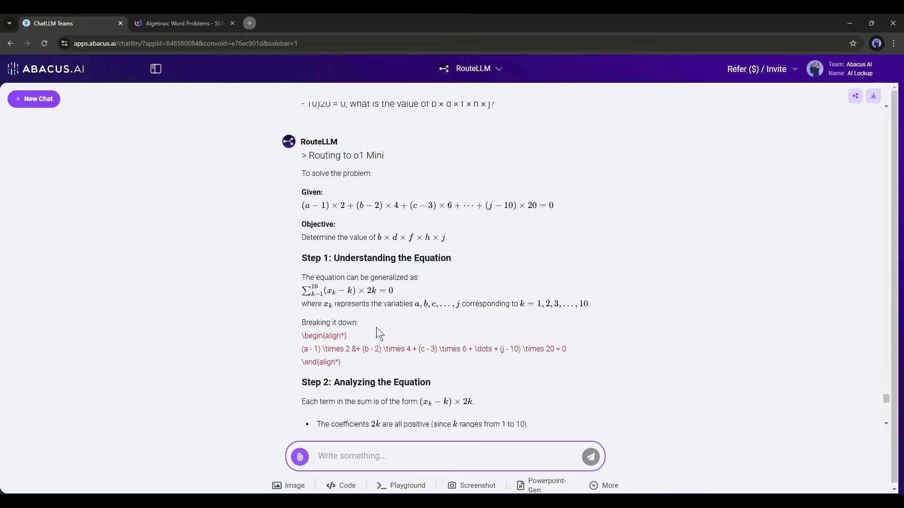
left_click_drag(304, 274, 439, 297)
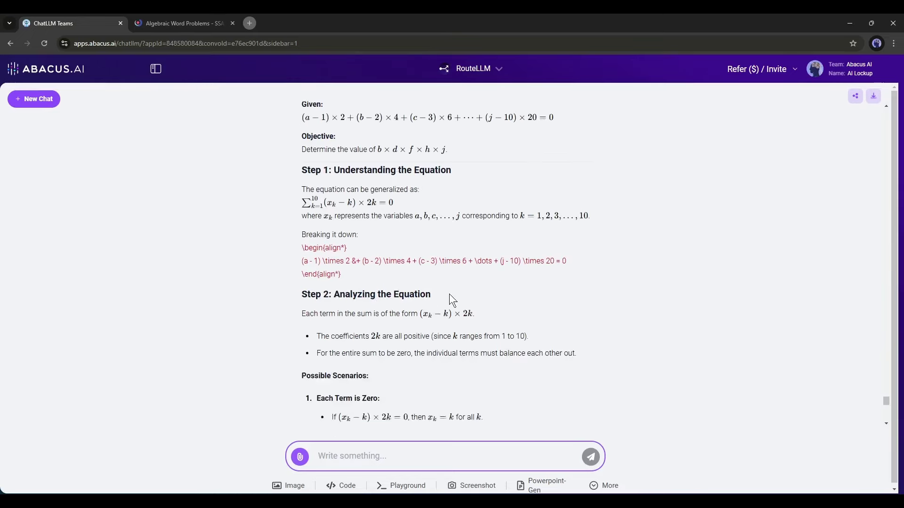
scroll(424, 265, "down", 2)
scroll(400, 236, "down", 2)
scroll(399, 239, "down", 2)
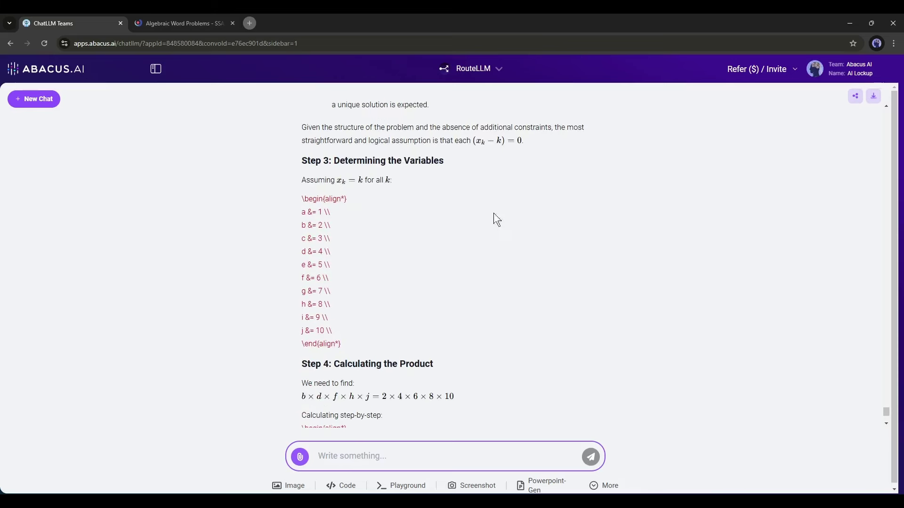
scroll(402, 210, "down", 1)
scroll(360, 207, "down", 1)
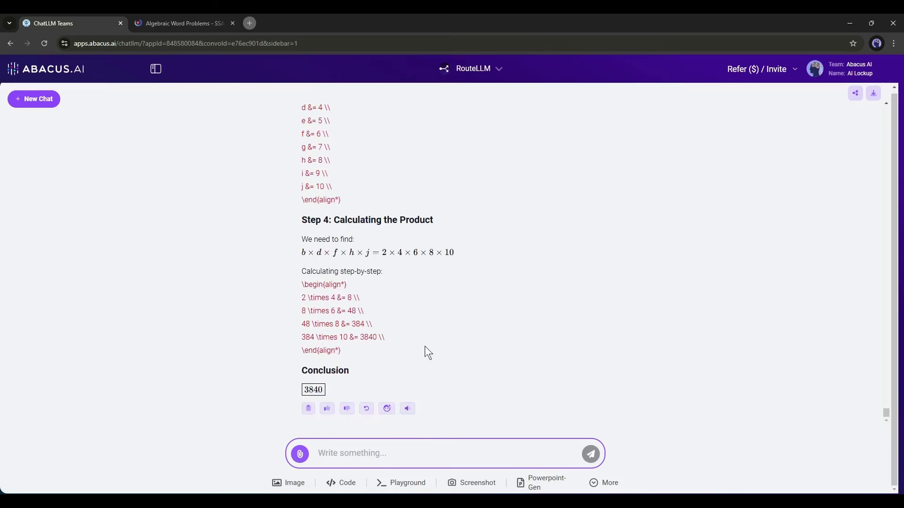
triple_click(331, 388)
left_click(332, 388)
left_click(447, 457)
Step: Send the NaOH molarity question (1 M) and review the NH₄F pH answer (about 6.21)
type("Calculate the molarity of a solution prepared by dissolving 20 grams of sodium hydroxide (NaOH) in enough water to make 500 milliliters of solution, given that the molar mass of NaOH is 40 grams per mole")
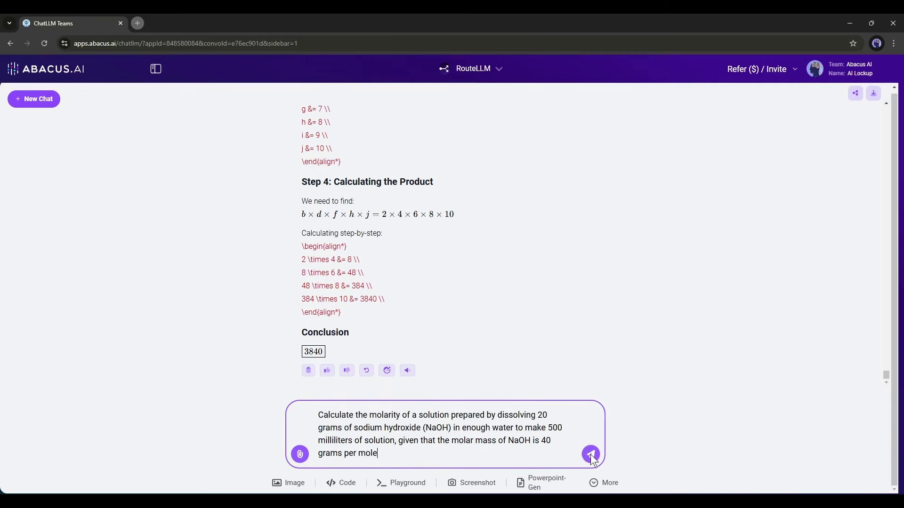
left_click(591, 454)
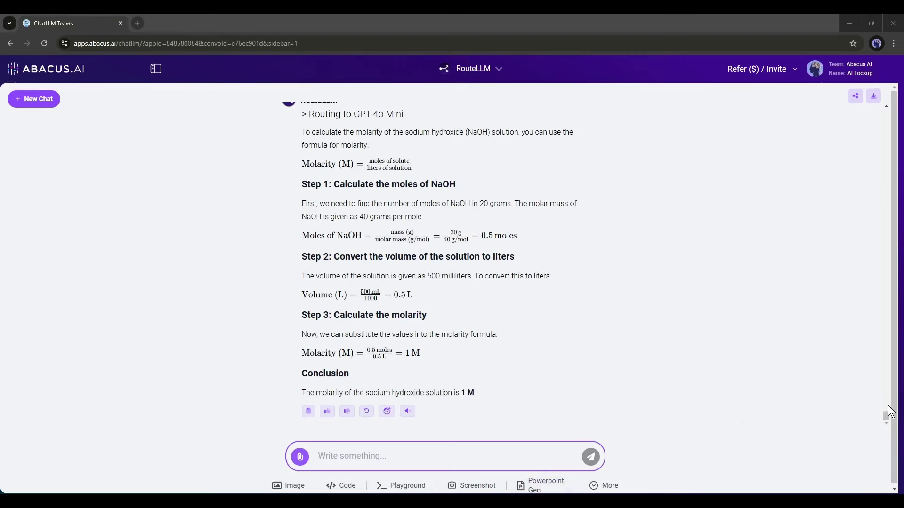
left_click(521, 347)
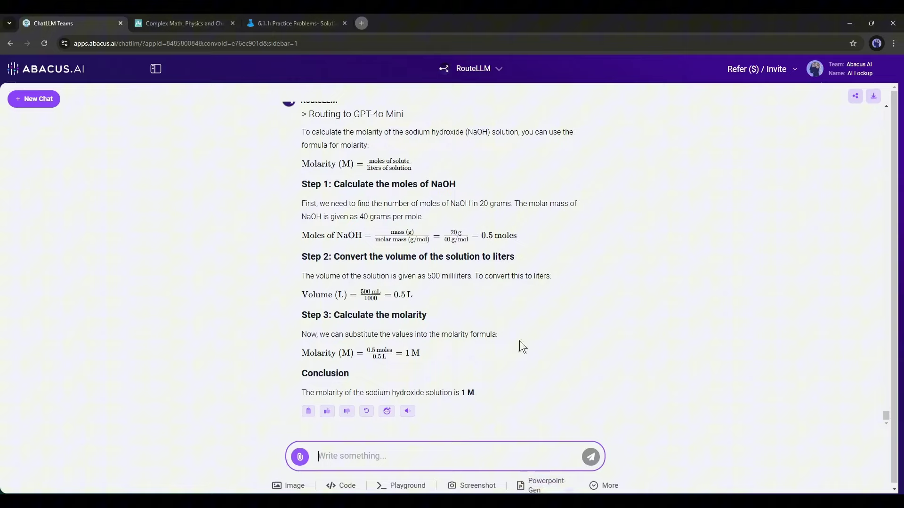
scroll(230, 195, "up", 2)
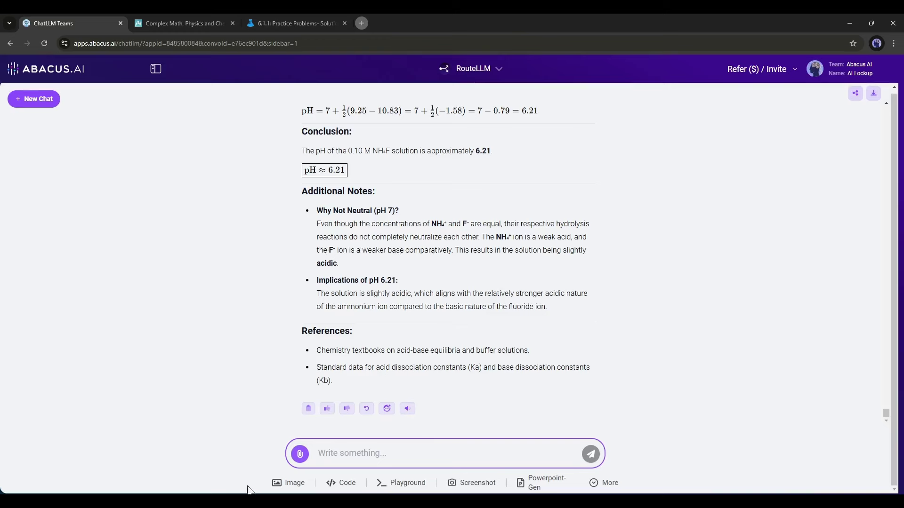
Step: In Image mode, generate a FLUX1.1 [pro] picture of 'A Dinosaur walking in a city street'
left_click(282, 484)
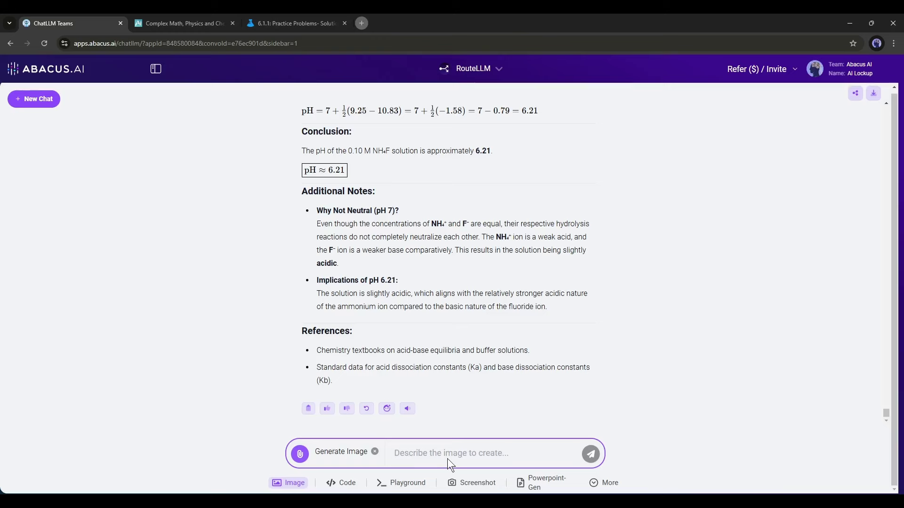
type("A")
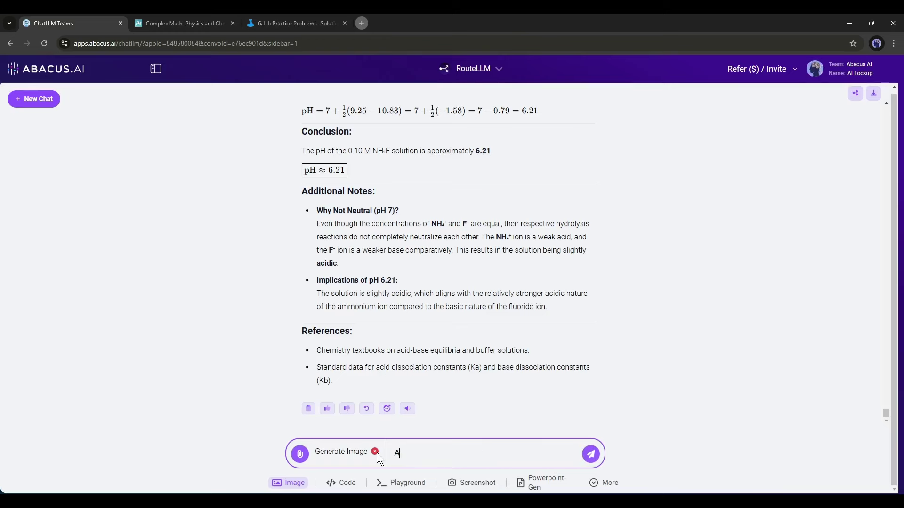
type(" Dinosaur walking")
type(" in a city street")
key("Return")
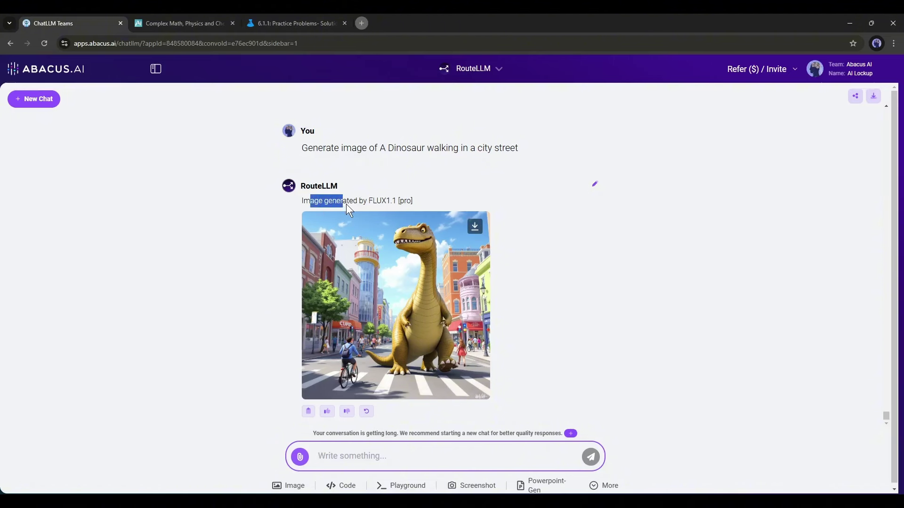
left_click(375, 201)
left_click(407, 286)
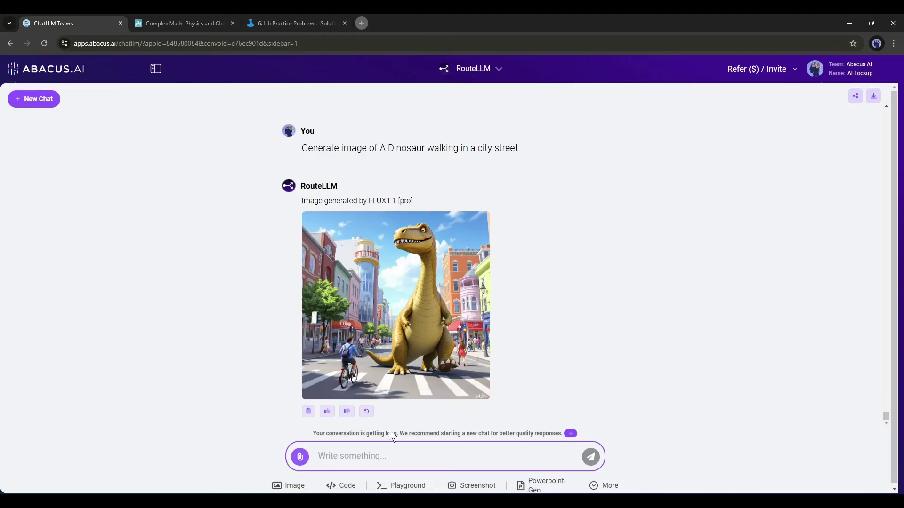
left_click(355, 437)
Step: In a new chat, request 'Angry Bird game' in Code mode to get Pygame code and enhancements
left_click(51, 104)
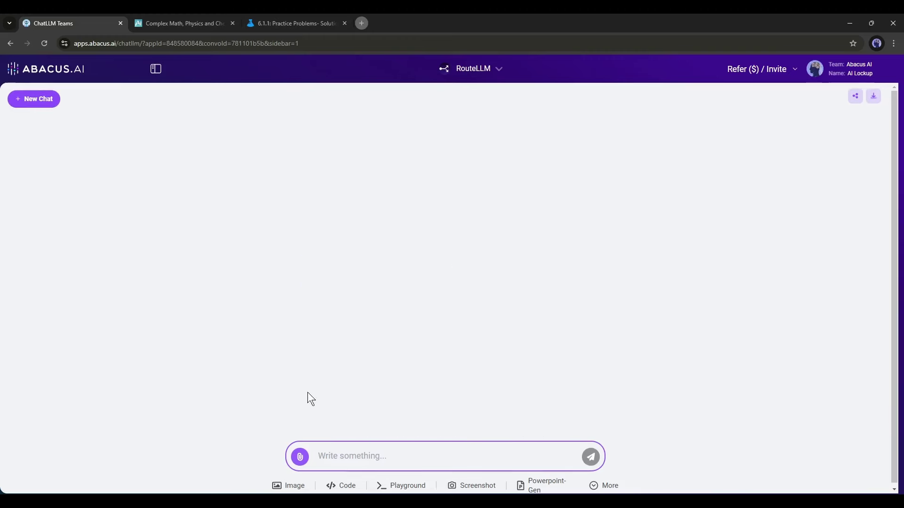
left_click(334, 483)
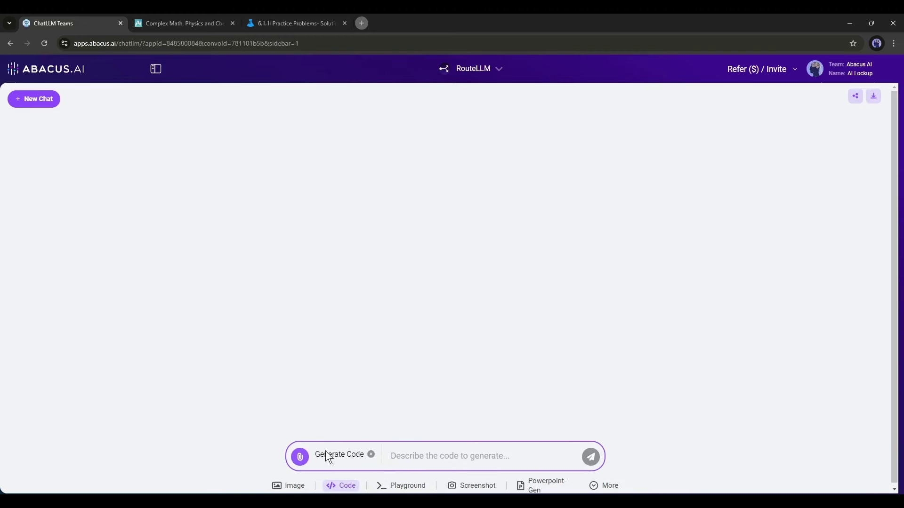
type("A")
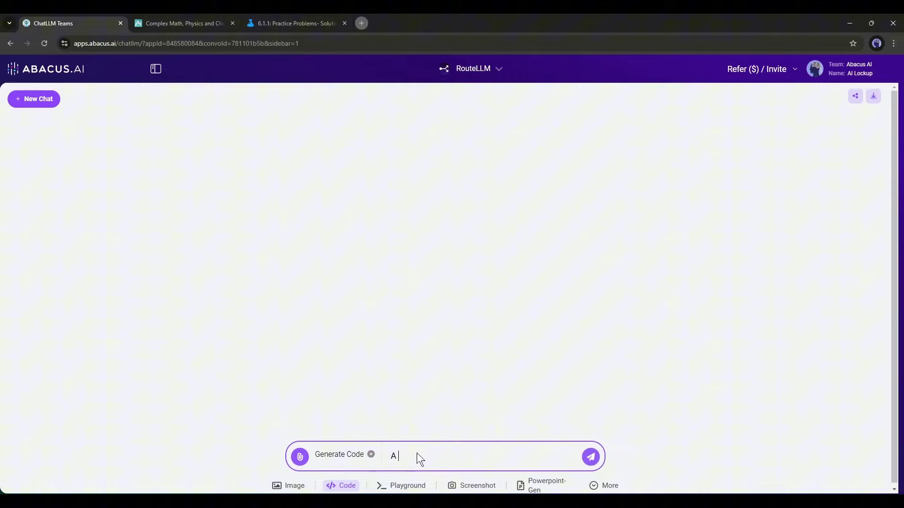
type("ngry Bird game")
key("Return")
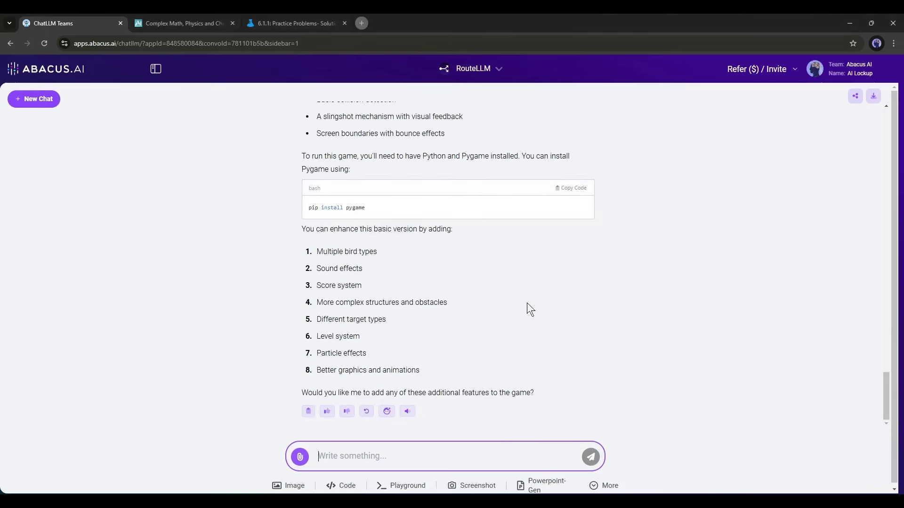
Step: Send a Playground request to build the Inventory Management System app and highlight its title
left_click(402, 486)
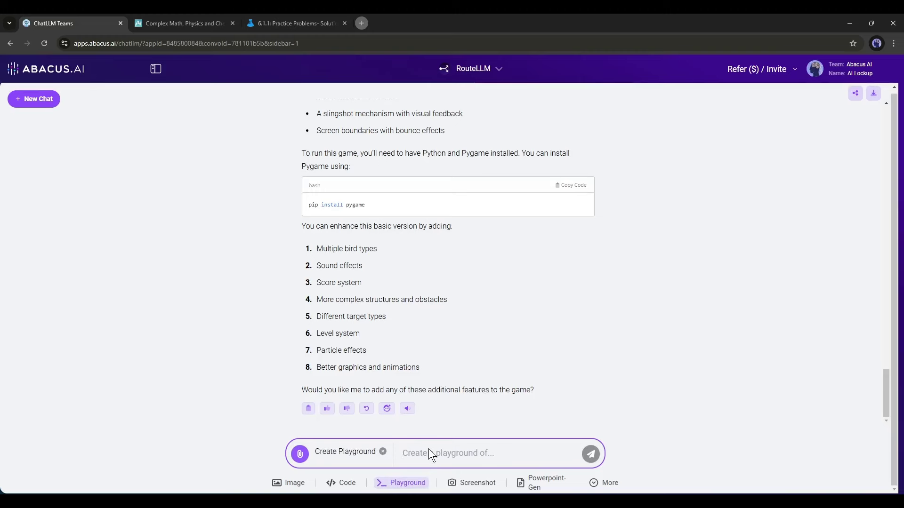
type("Inventory")
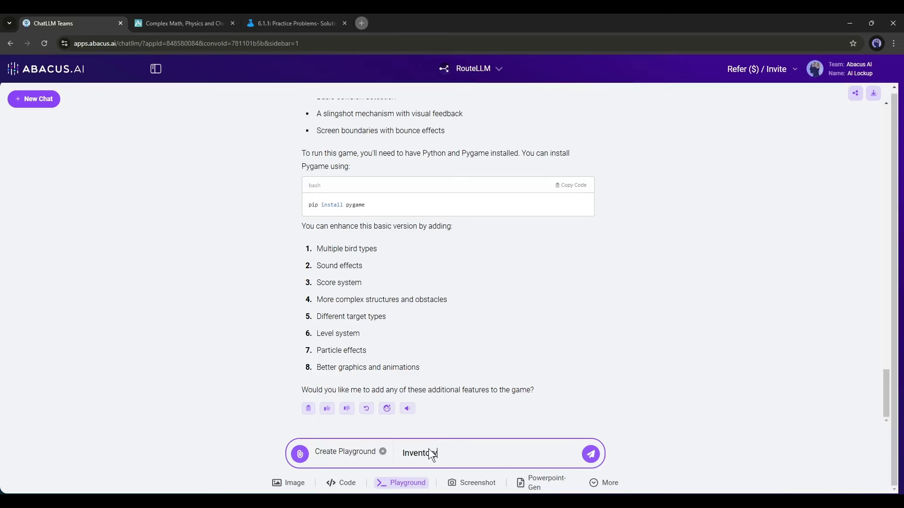
type(" Manag")
type("ement app")
key("Return")
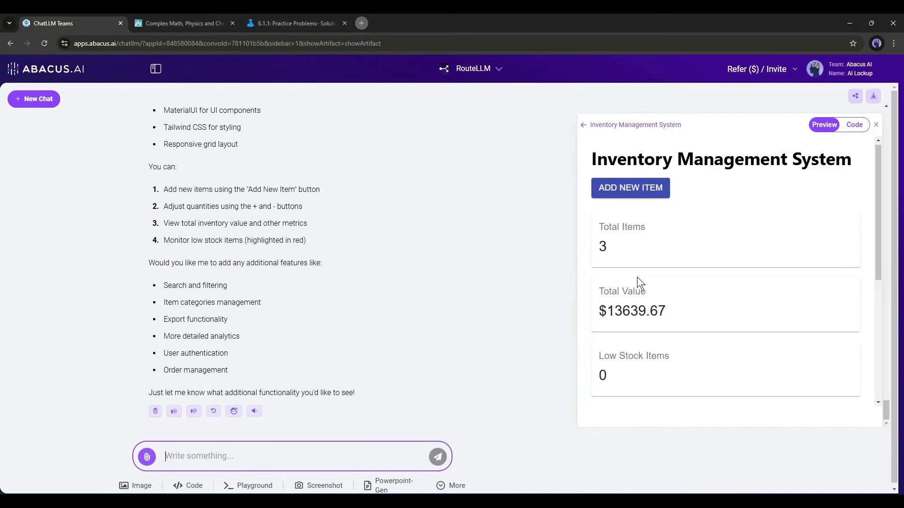
scroll(637, 277, "down", 3)
scroll(634, 278, "down", 1)
scroll(641, 333, "up", 5)
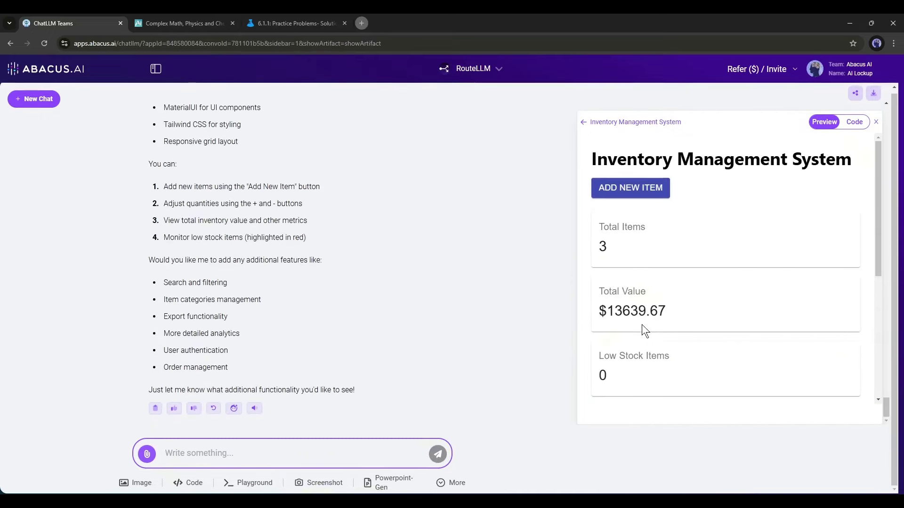
scroll(706, 226, "down", 5)
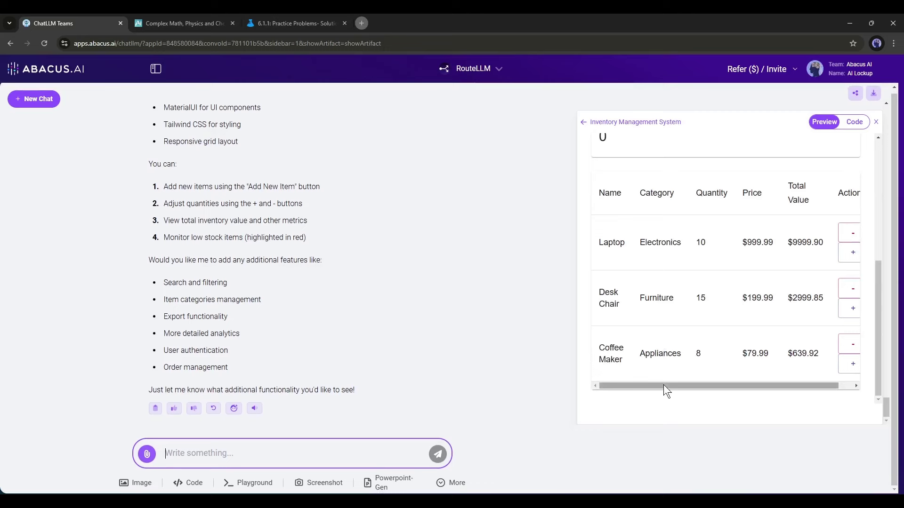
left_click_drag(663, 388, 864, 378)
scroll(721, 267, "up", 5)
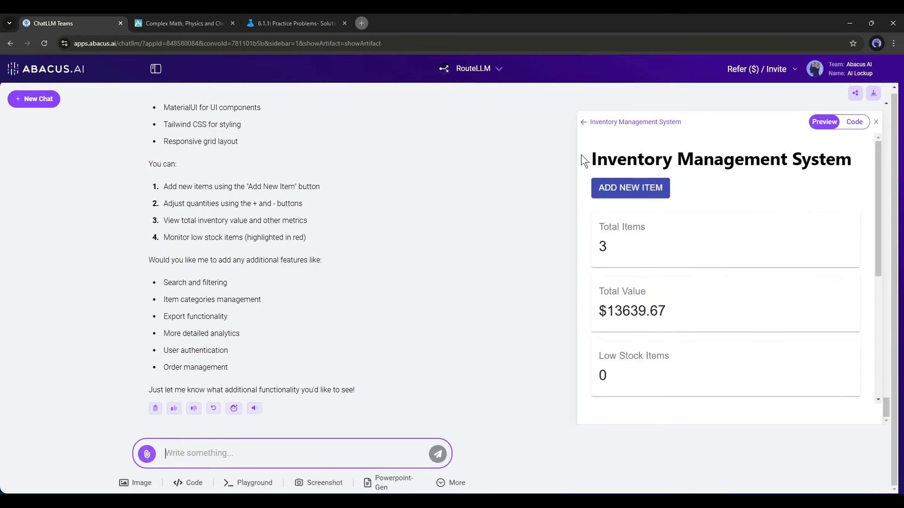
left_click_drag(646, 156, 849, 164)
Step: Ask for the app to be retitled 'AI Lockup Inventory System' with an AI-component theme
left_click(300, 331)
type("Change The title as ")
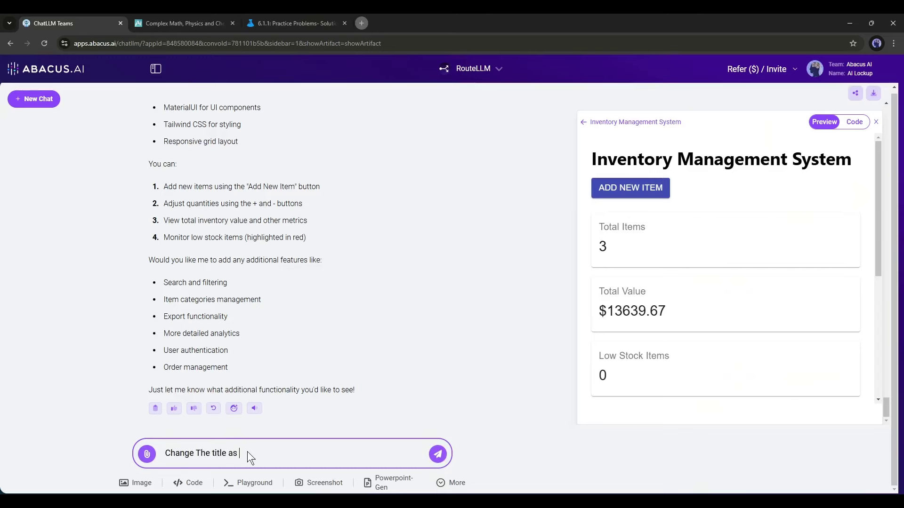
type("AI Lockup Inventory")
key("Return")
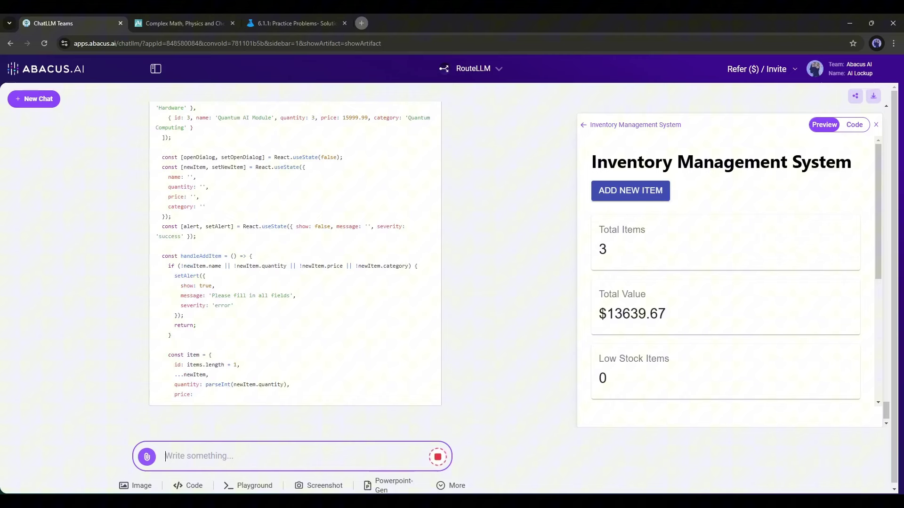
scroll(728, 224, "down", 3)
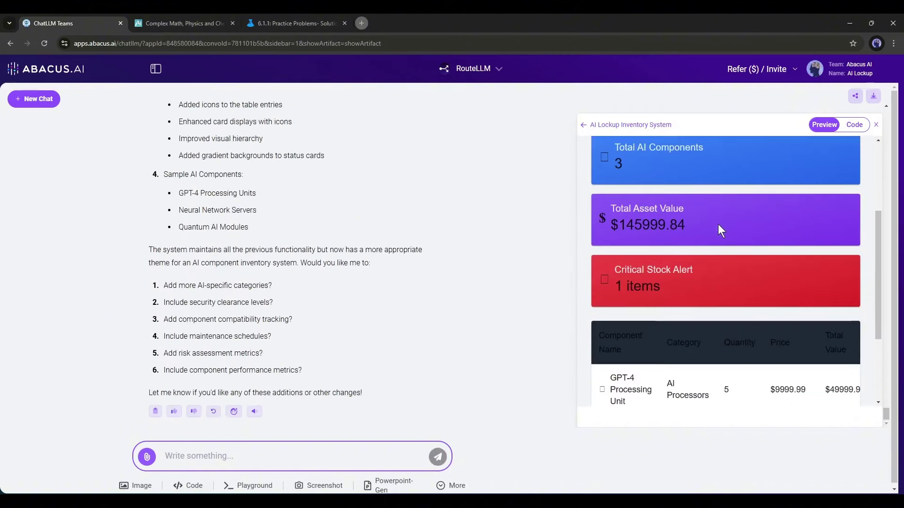
scroll(719, 224, "down", 2)
scroll(633, 275, "down", 1)
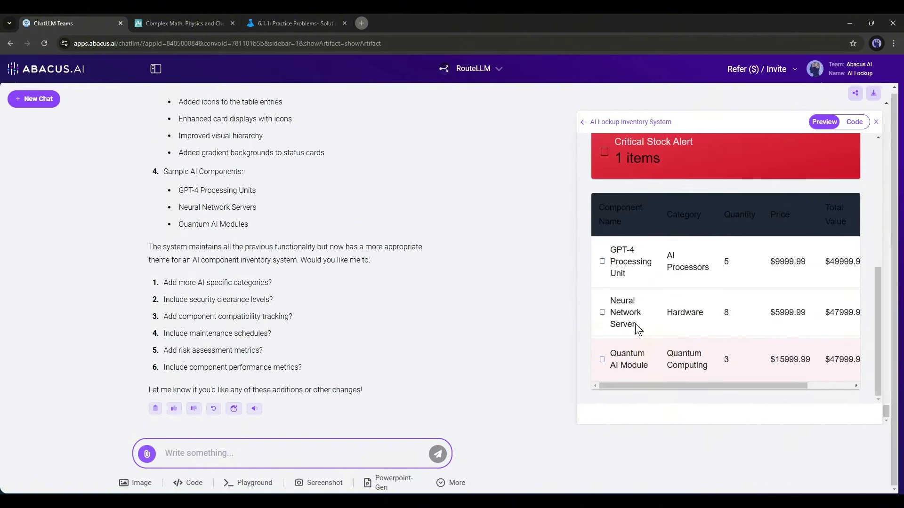
left_click_drag(690, 385, 805, 386)
scroll(750, 353, "up", 4)
scroll(737, 334, "down", 3)
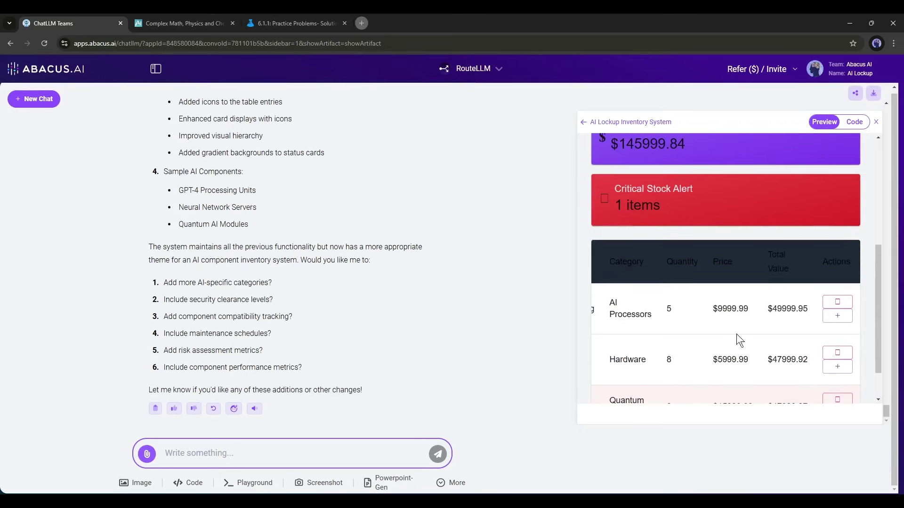
scroll(631, 269, "up", 4)
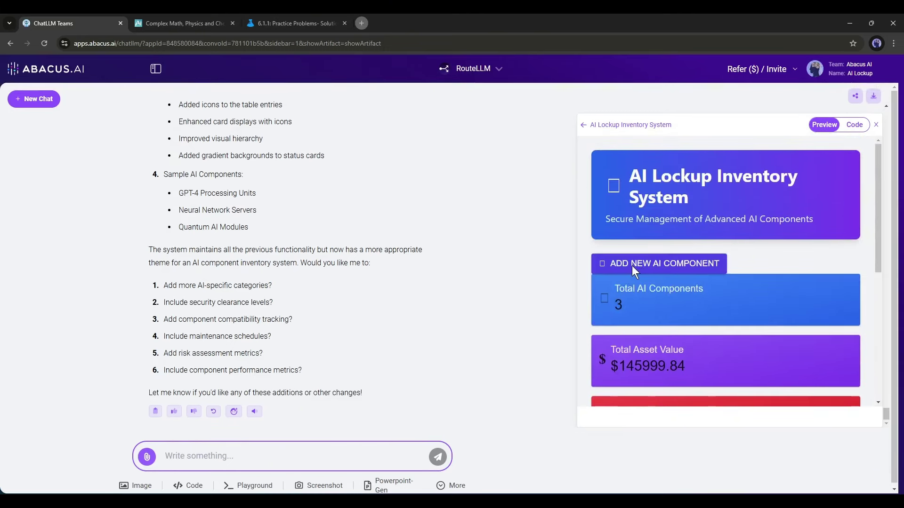
Step: Try the Add New AI Component form's name, category, quantity and price fields, then cancel
left_click(632, 264)
left_click(687, 233)
left_click(662, 262)
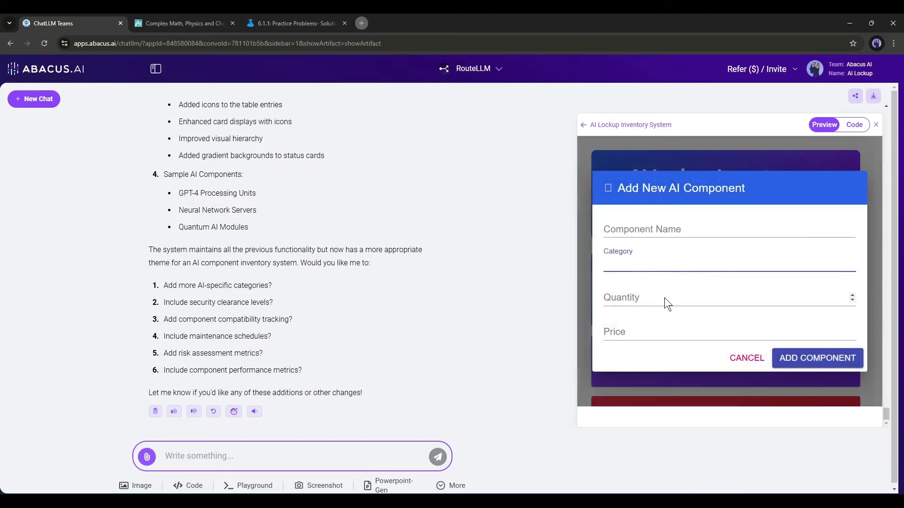
left_click(665, 298)
left_click(656, 332)
left_click(747, 358)
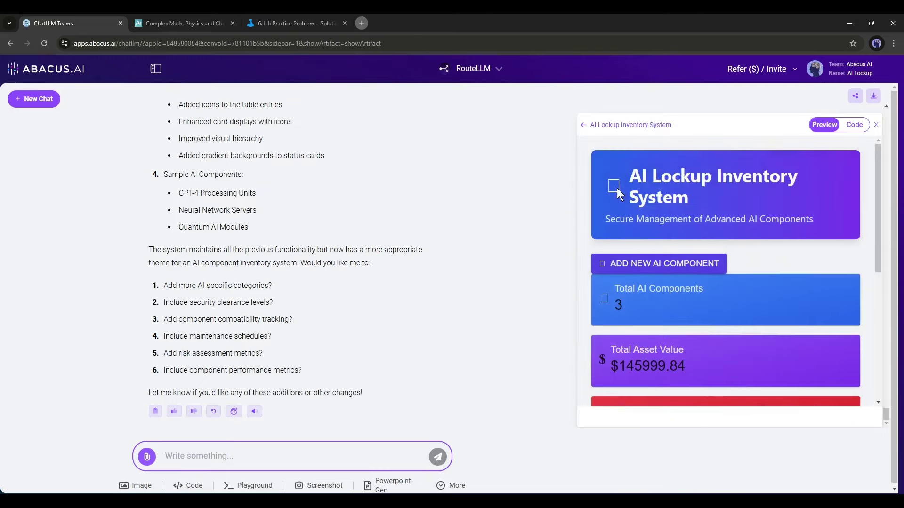
Step: Attach a screenshot of the portrait tab and ask 'Who is there?'
left_click(324, 485)
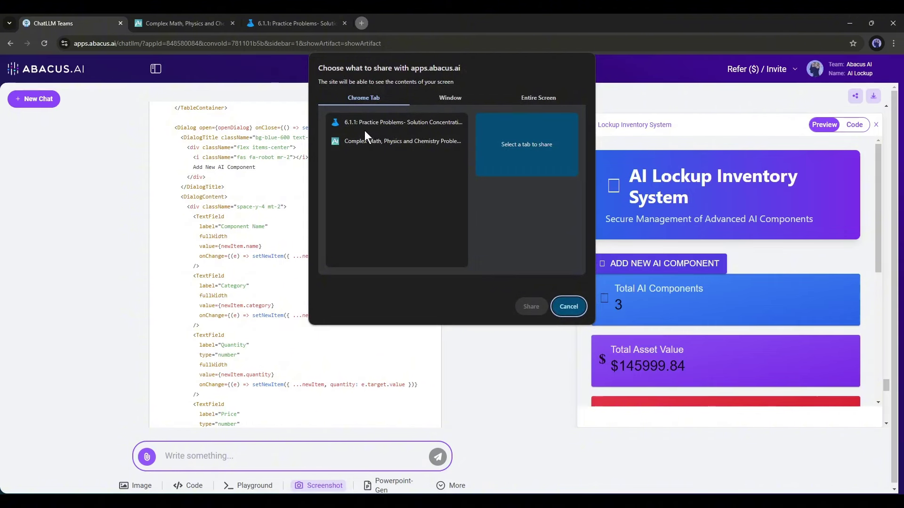
left_click(387, 122)
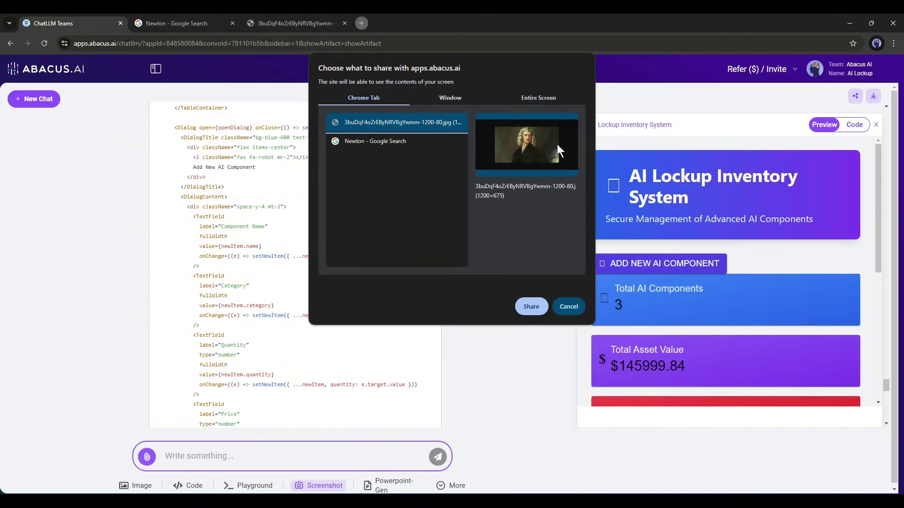
left_click(531, 305)
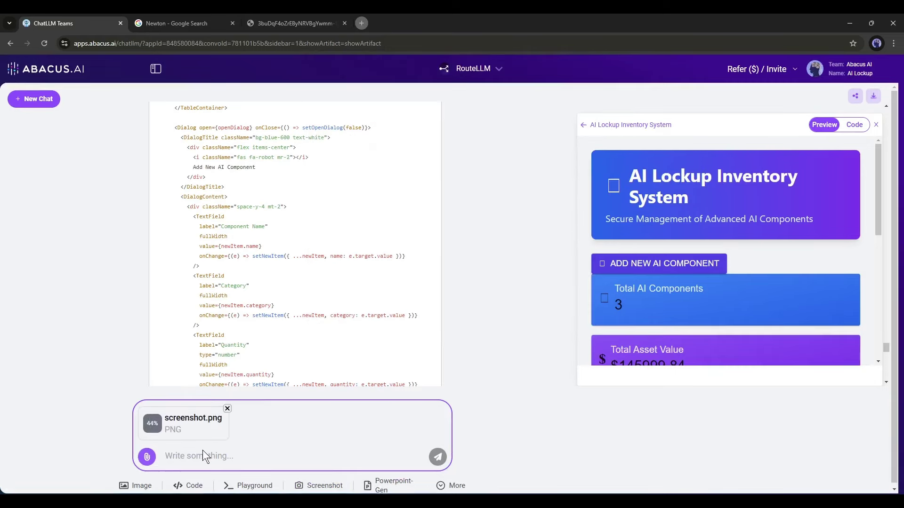
type("Who is ")
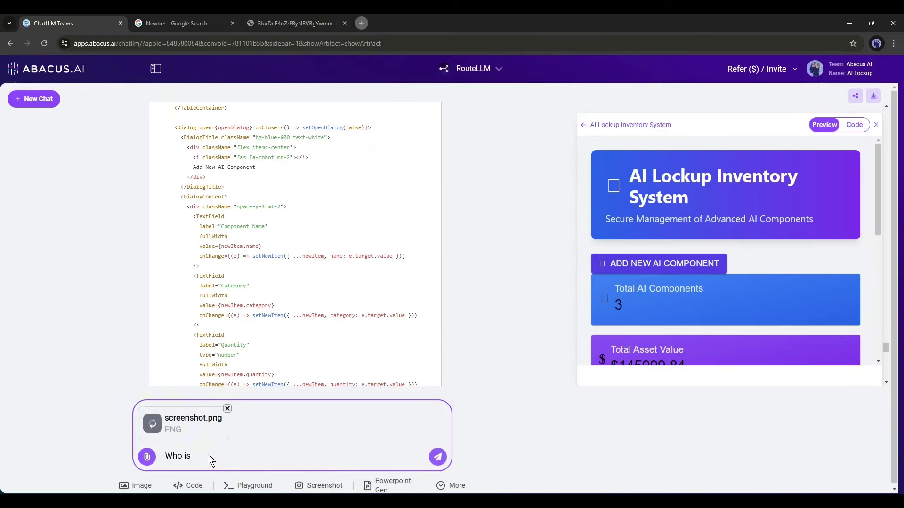
type("there?")
key("Return")
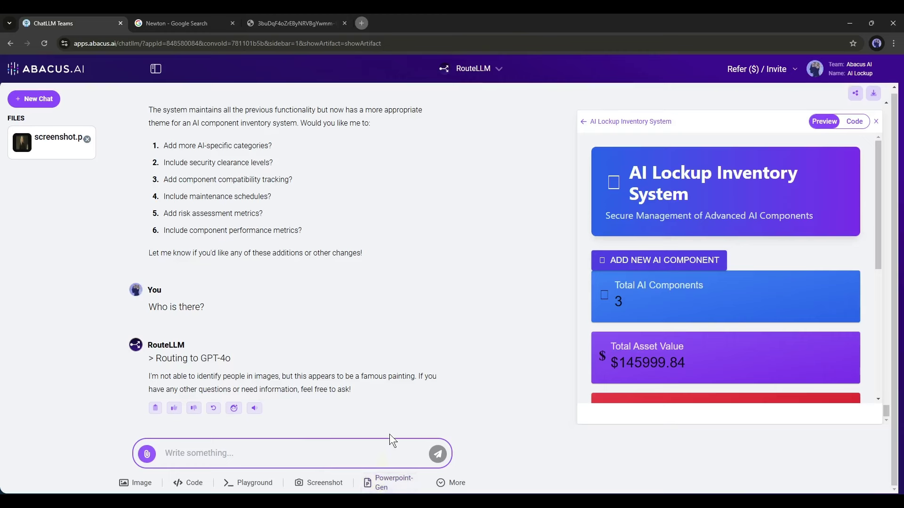
Step: Request a PowerPoint presentation on how to reduce the carbon effect using Powerpoint-Gen
left_click(379, 484)
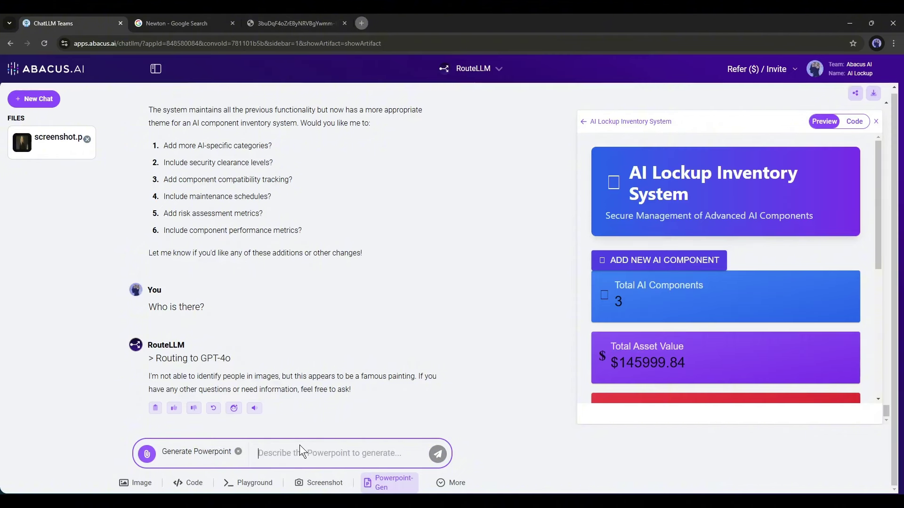
type("Ho")
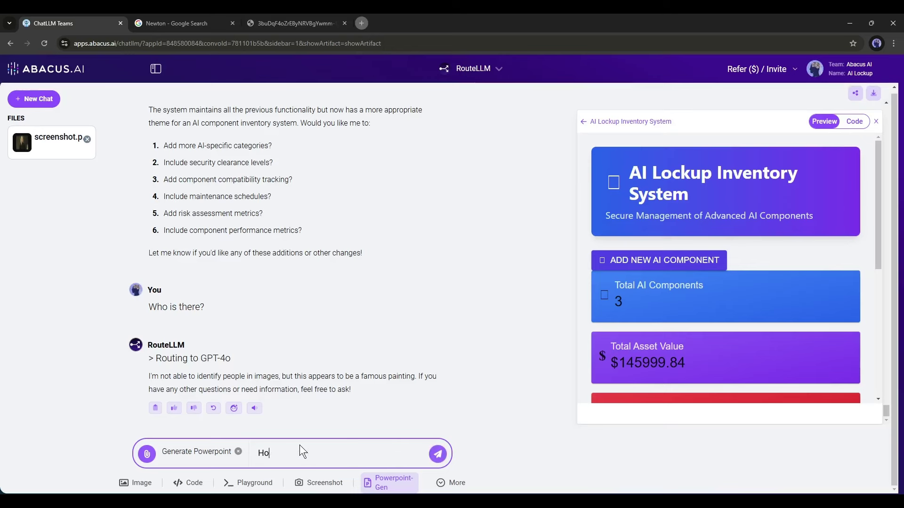
type("w to reduce the Carbon ")
type("effect")
key("Return")
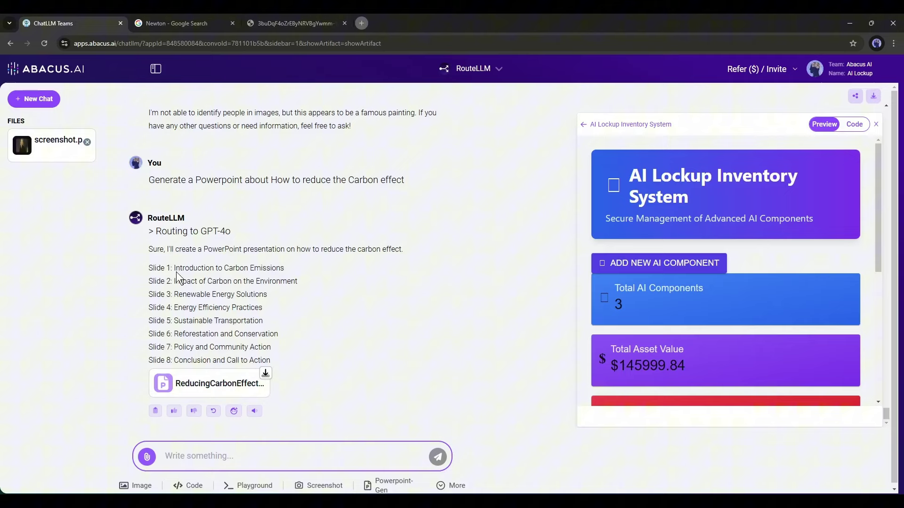
Step: Download the ReducingCarbonEffect presentation, open it in PowerPoint and enable editing
left_click(264, 372)
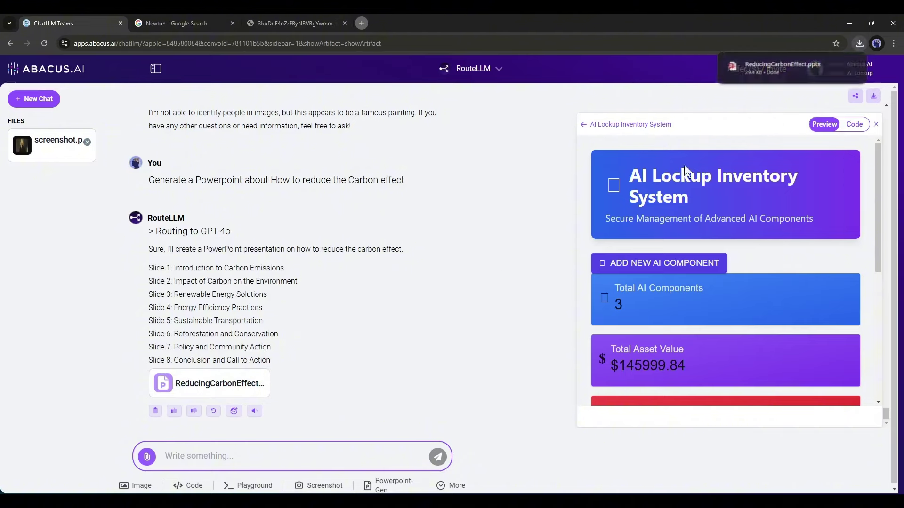
left_click(762, 71)
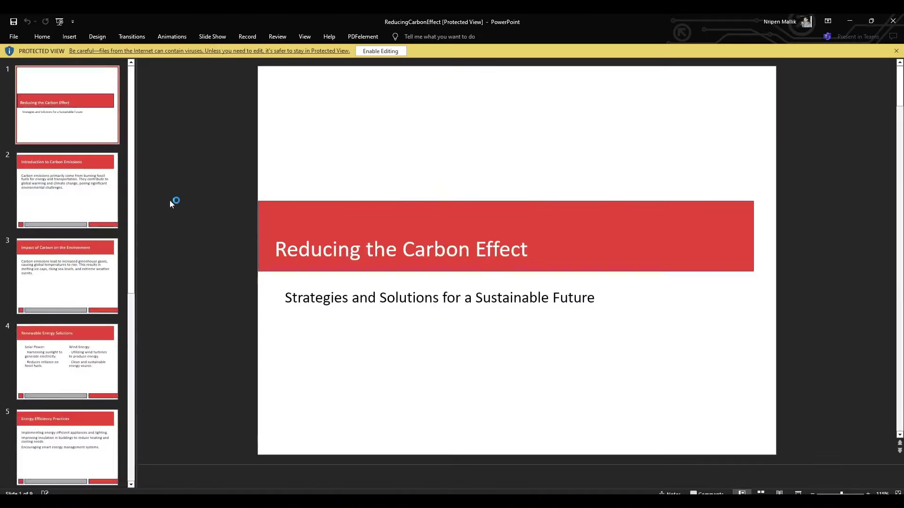
scroll(365, 258, "down", 4)
scroll(438, 291, "down", 2)
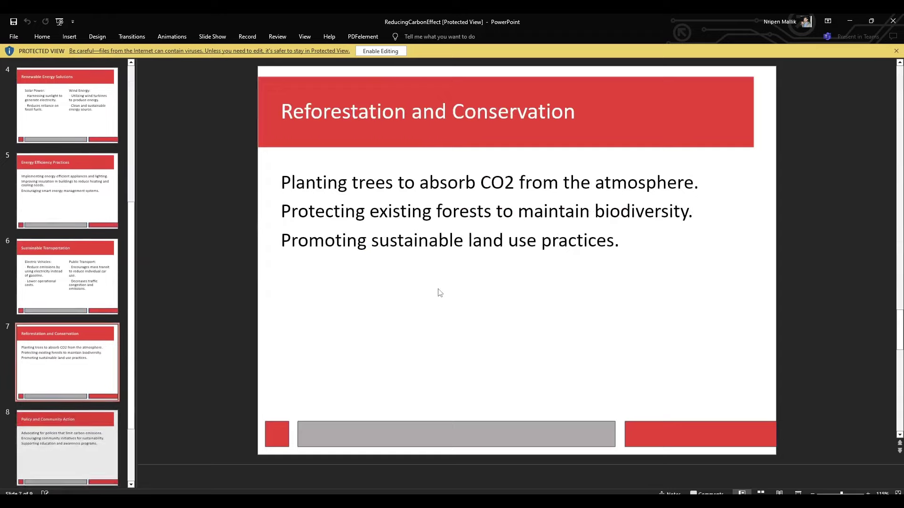
scroll(407, 281, "down", 1)
scroll(408, 282, "down", 1)
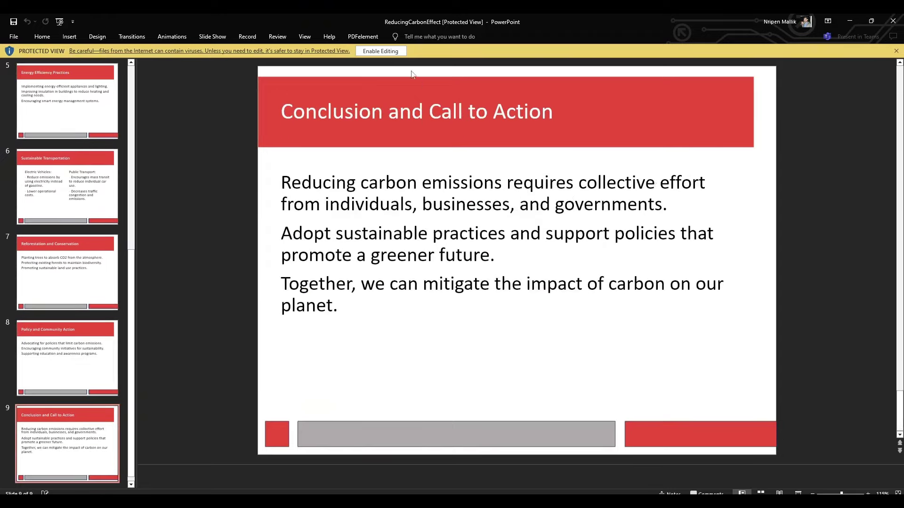
left_click(381, 52)
scroll(862, 393, "up", 3)
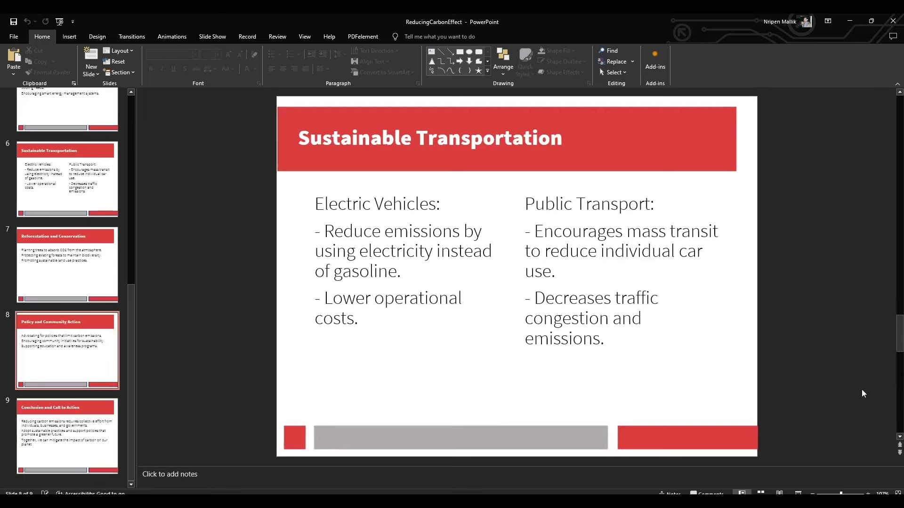
scroll(862, 393, "up", 3)
scroll(72, 162, "up", 2)
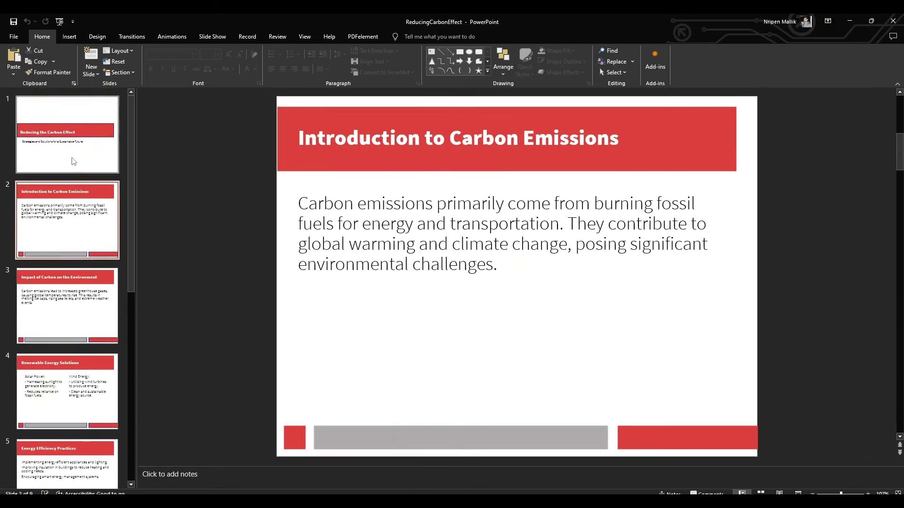
Step: Browse slides 1, 3, 4 and 5 of the deck, then return to the chat
left_click(71, 161)
left_click(70, 310)
left_click(71, 392)
left_click(71, 452)
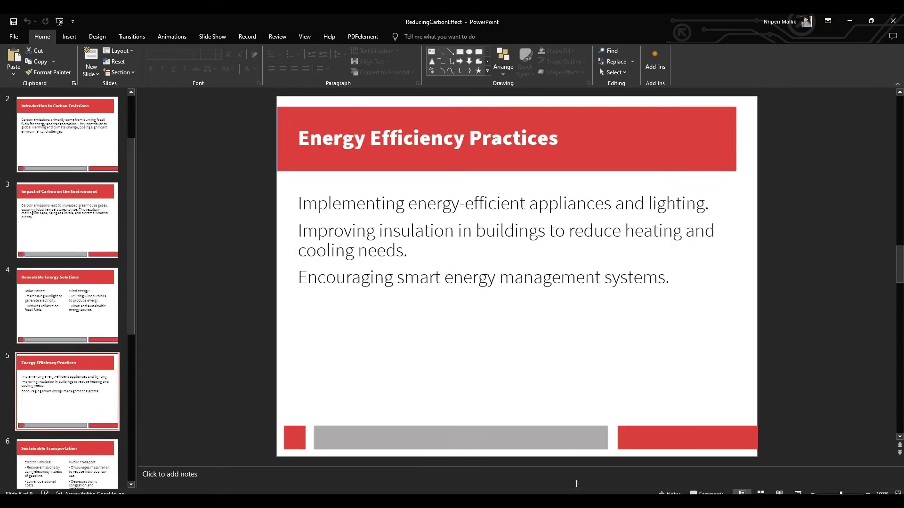
key("alt+Tab")
type("Can ")
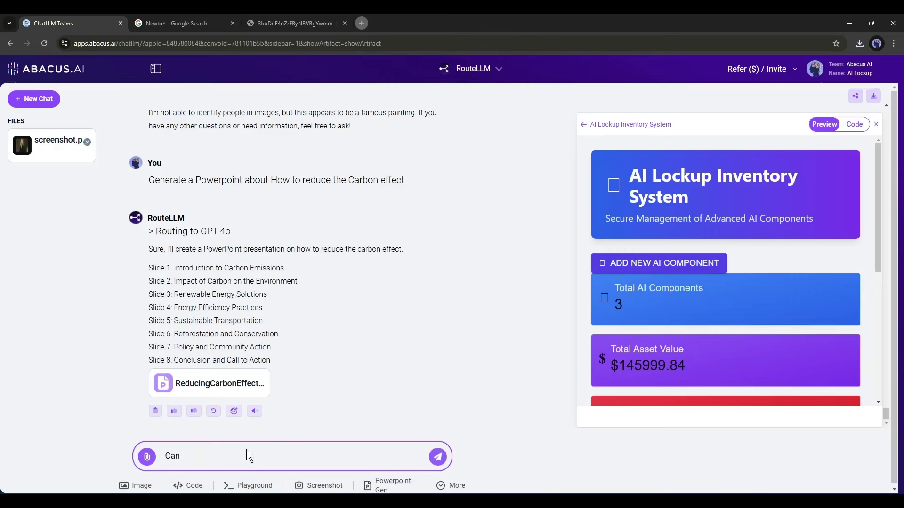
type("you please add")
type(" images on the presentation")
Step: Ask for images for the carbon slides, including one for Slide 4, Energy Efficiency Practices
key("Return")
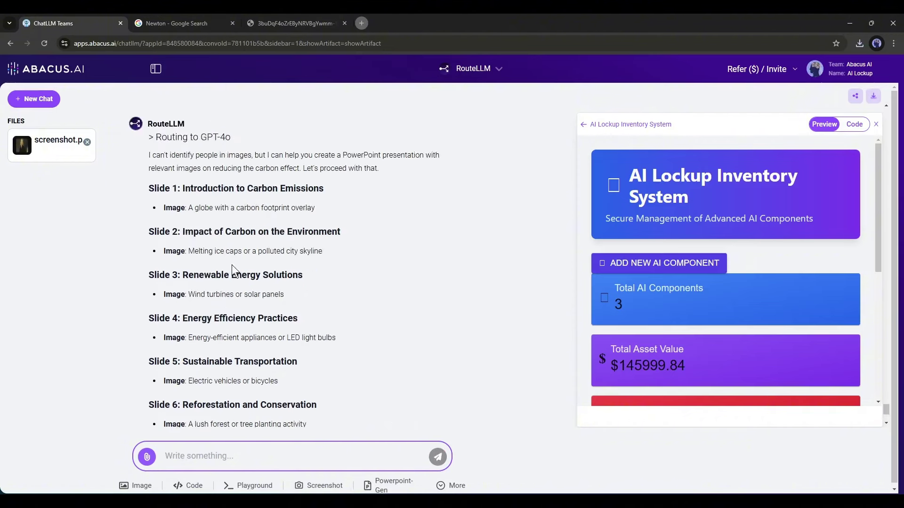
type("Generate Image ofor all the slide")
key("Return")
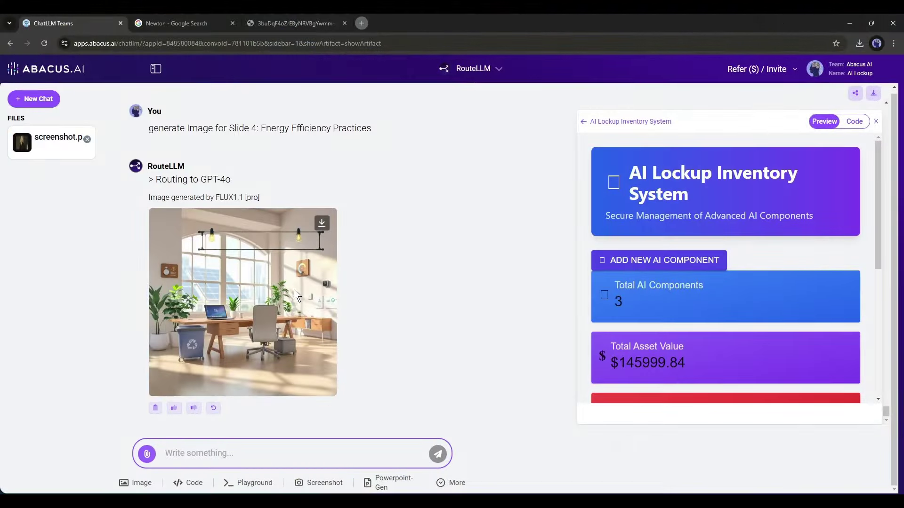
scroll(266, 241, "up", 5)
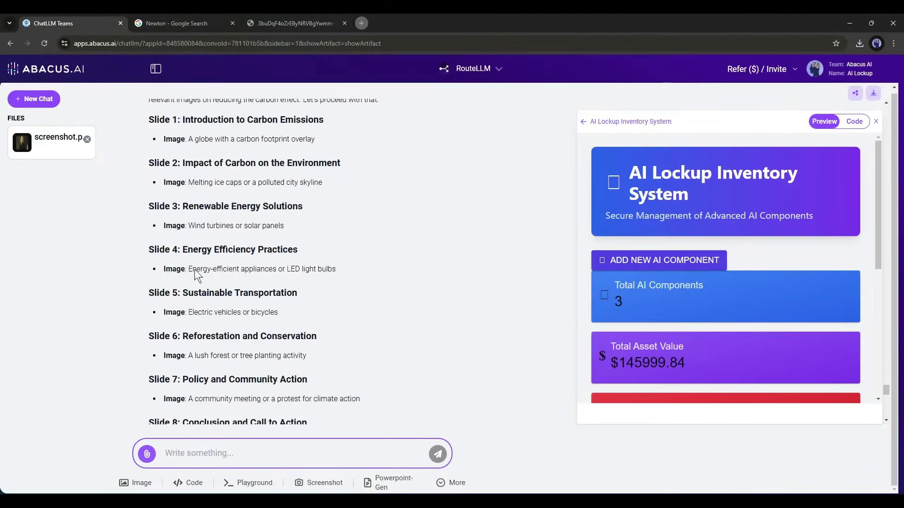
scroll(243, 288, "down", 2)
scroll(358, 362, "down", 3)
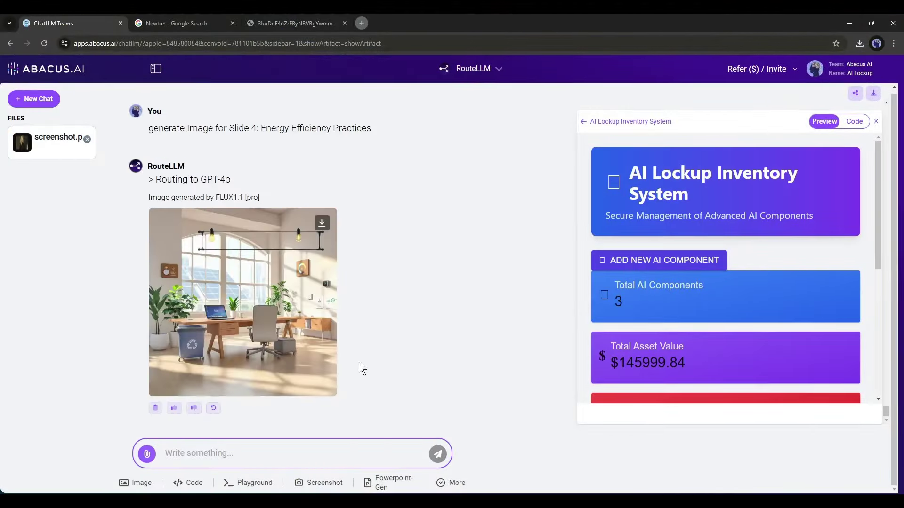
Step: Turn on Video Analysis and paste the YouTube video's link into the chat input
left_click(442, 487)
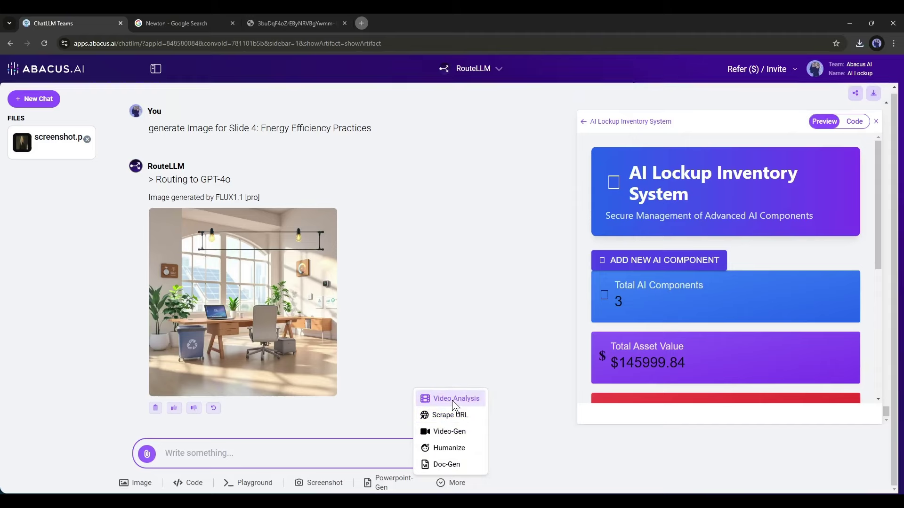
left_click(454, 400)
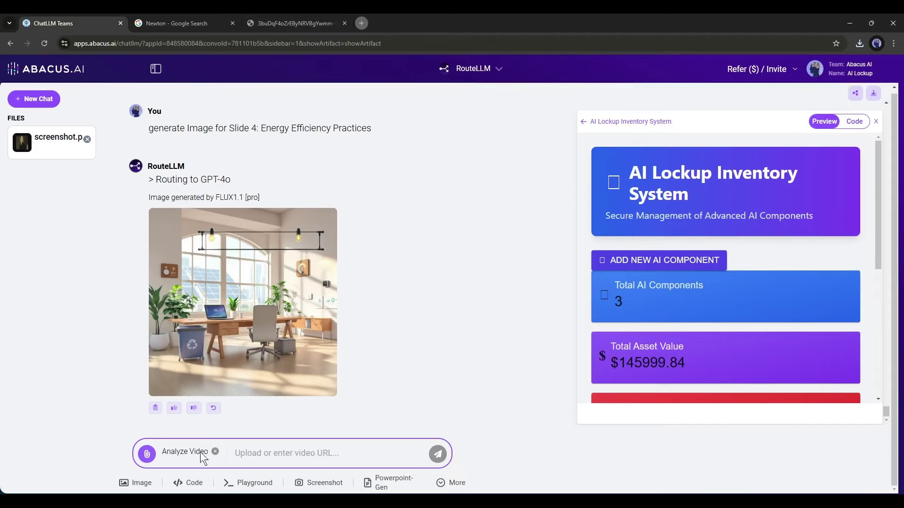
key("ctrl+3")
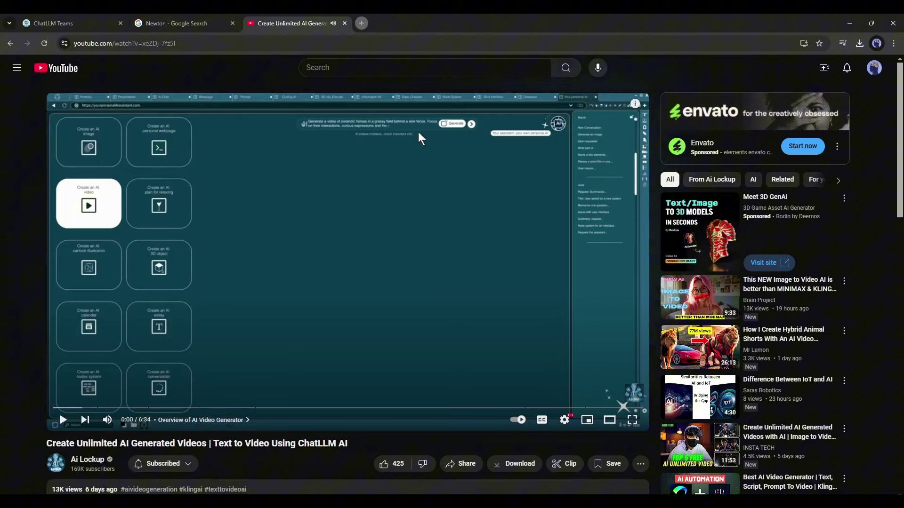
key("ctrl+l")
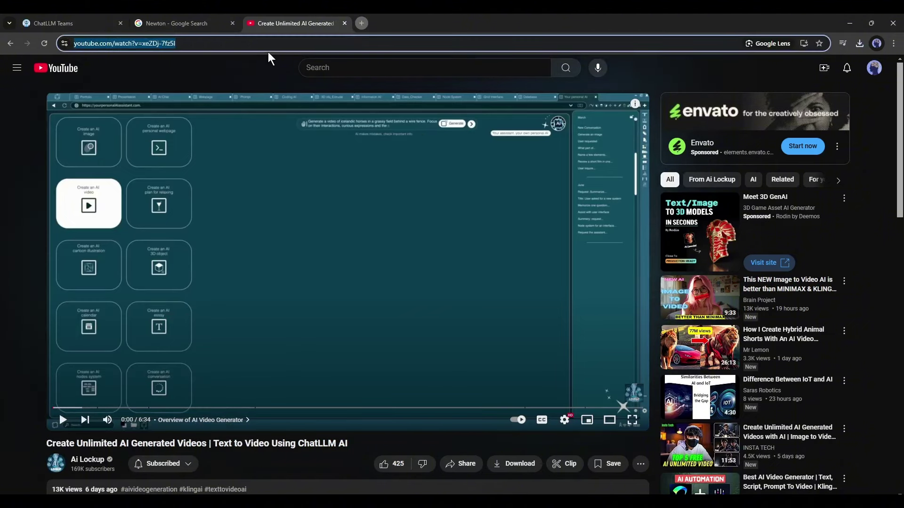
left_click(94, 15)
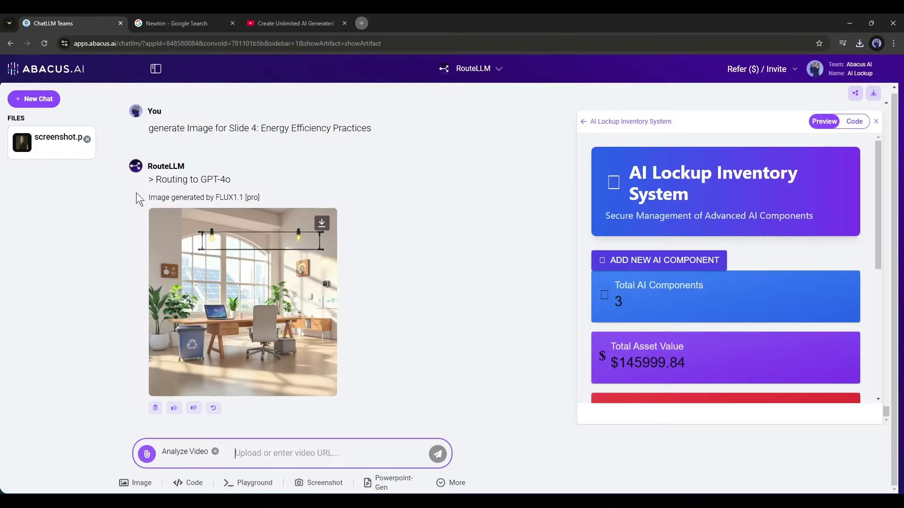
left_click(246, 454)
key("ctrl+v")
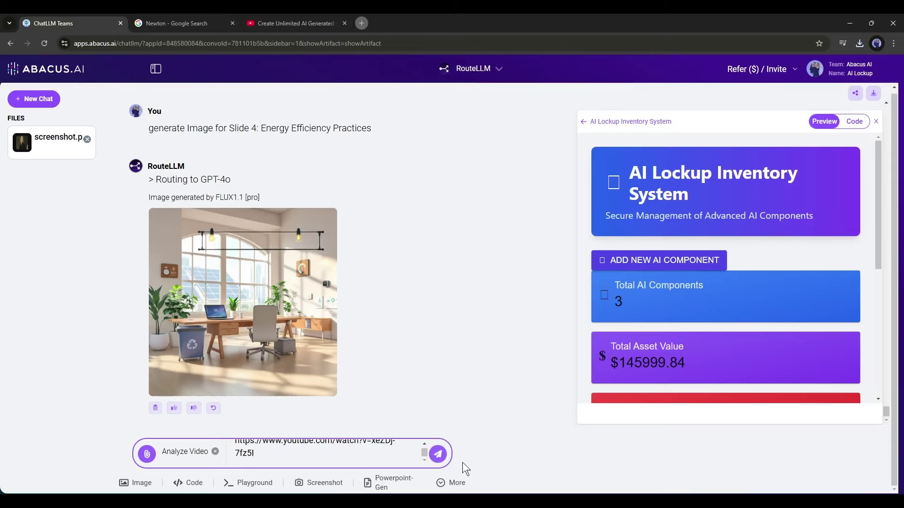
Step: Submit the YouTube link for analysis and read the summary's introduction
left_click(439, 455)
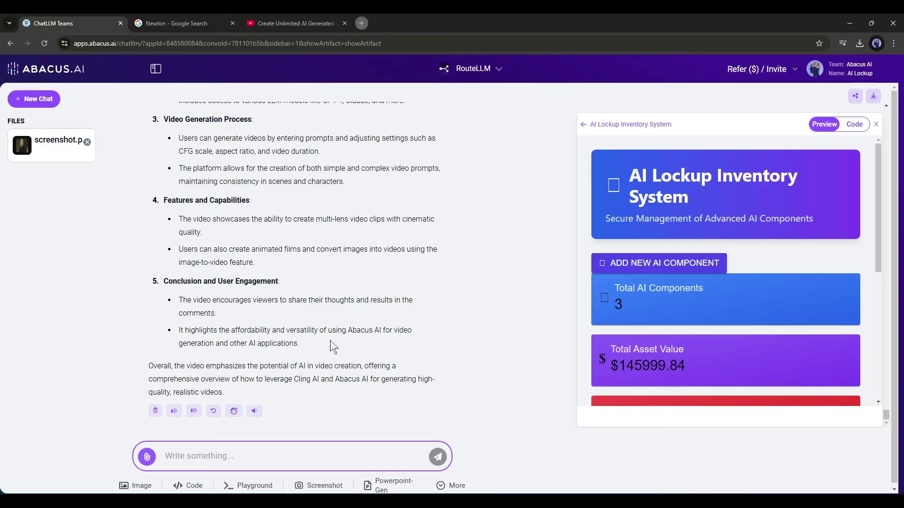
scroll(333, 346, "up", 4)
left_click_drag(146, 204, 353, 214)
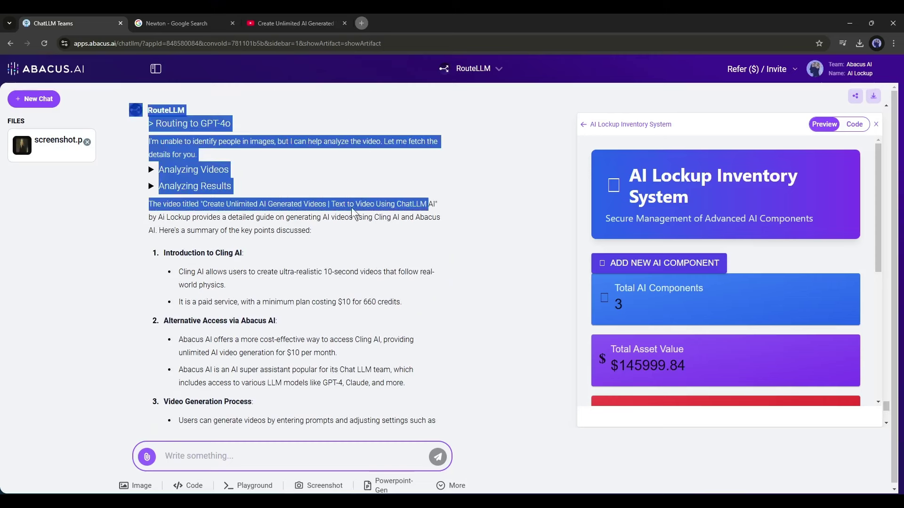
left_click(354, 215)
left_click_drag(151, 220, 297, 221)
left_click(236, 220)
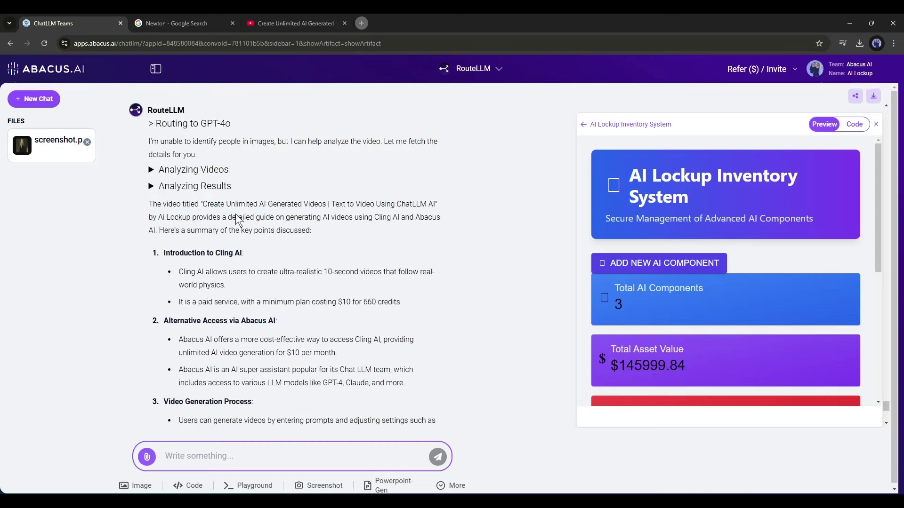
left_click_drag(236, 221, 445, 219)
left_click(260, 235)
Step: Read through the summary's key points on Cling AI video settings and prompts
left_click_drag(137, 232, 289, 231)
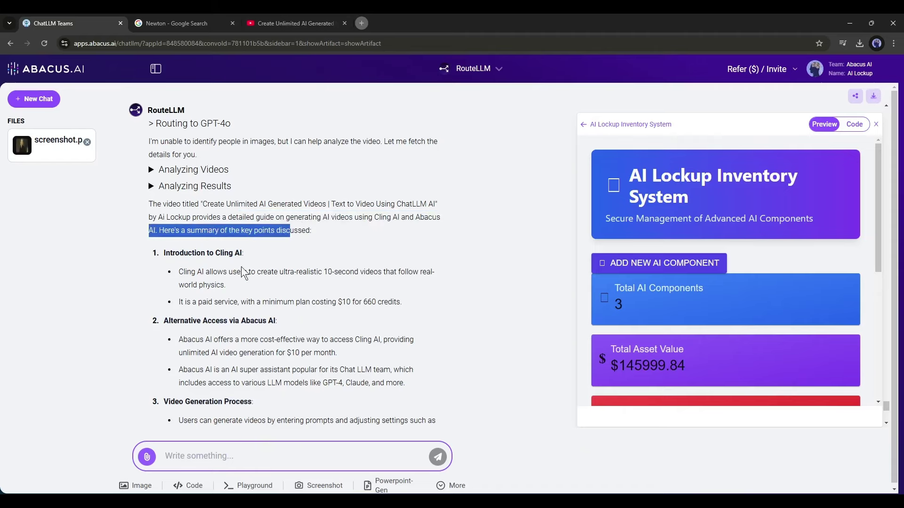
left_click(242, 273)
mouse_move(187, 273)
left_mouse_down()
mouse_move(435, 270)
mouse_move(283, 291)
left_mouse_up()
scroll(269, 254, "down", 2)
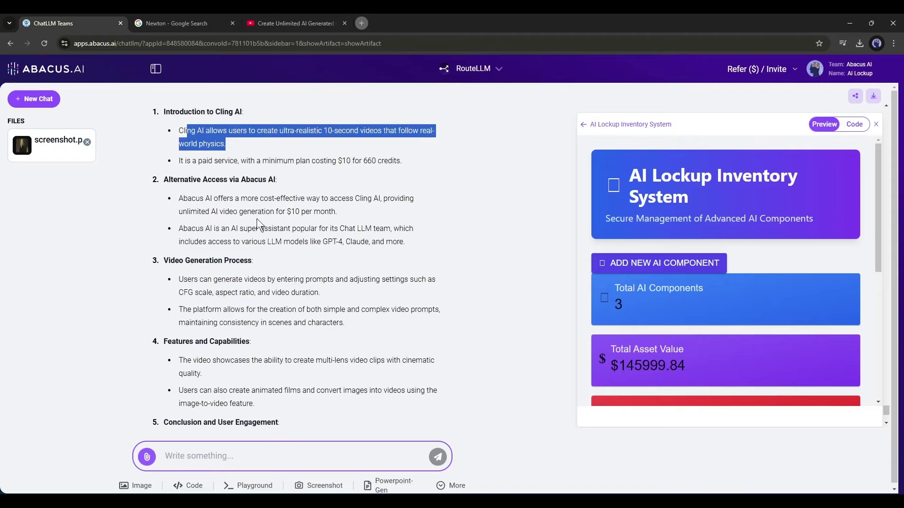
left_click(237, 211)
left_click_drag(241, 212, 338, 211)
left_click_drag(212, 291, 293, 320)
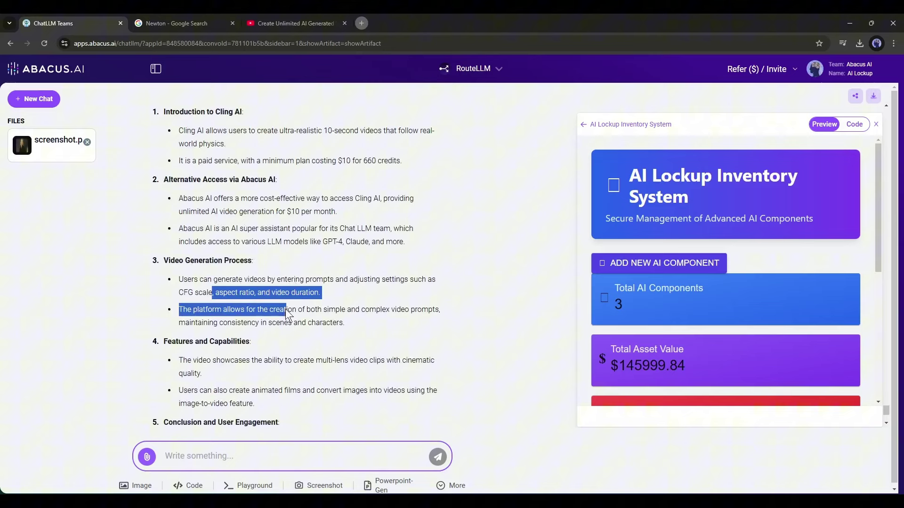
left_click(293, 320)
scroll(261, 385, "down", 1)
scroll(260, 384, "down", 2)
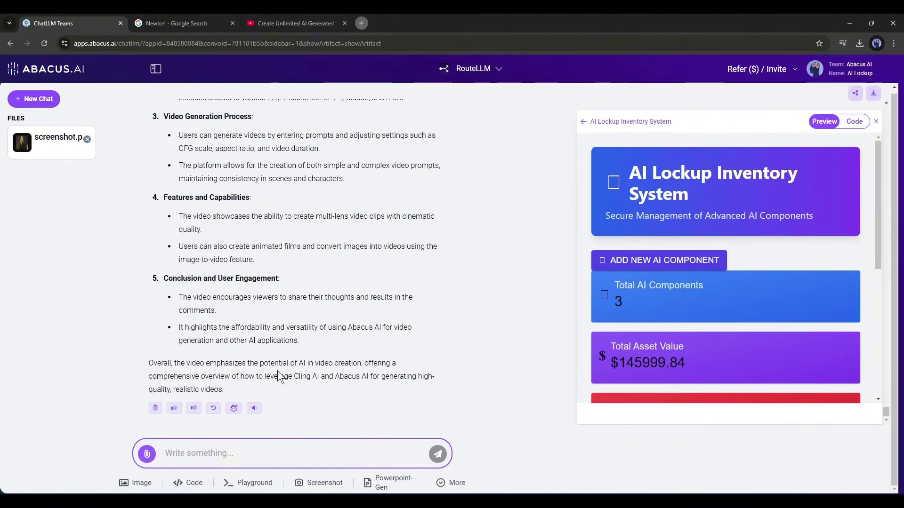
Step: Switch the new chat into Scrape URL mode
left_click(444, 483)
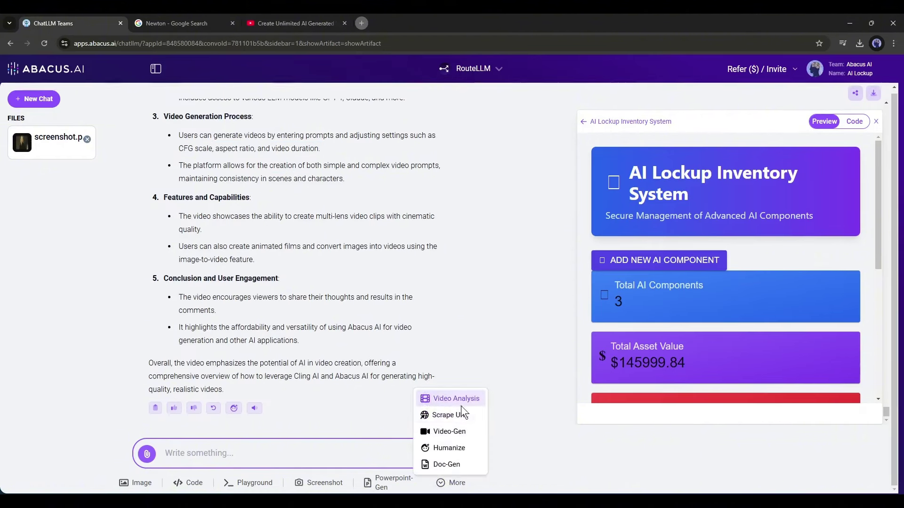
left_click(452, 415)
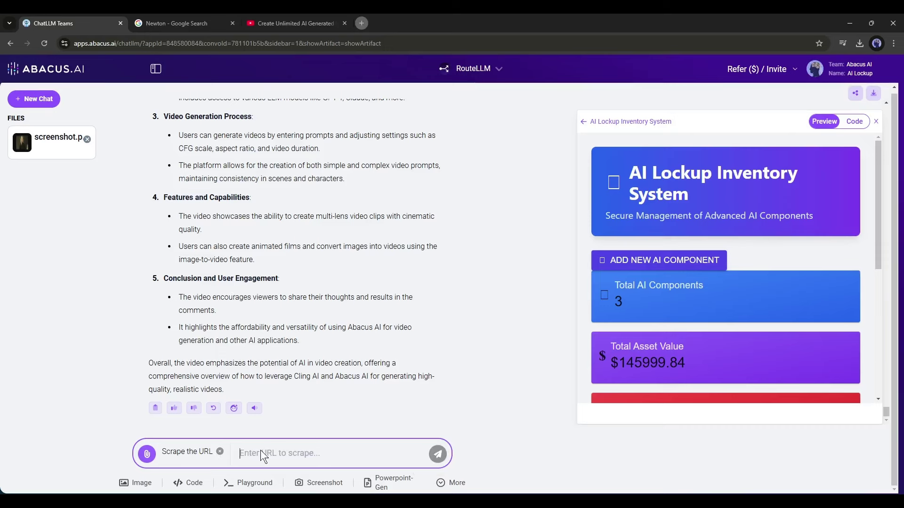
left_click(448, 482)
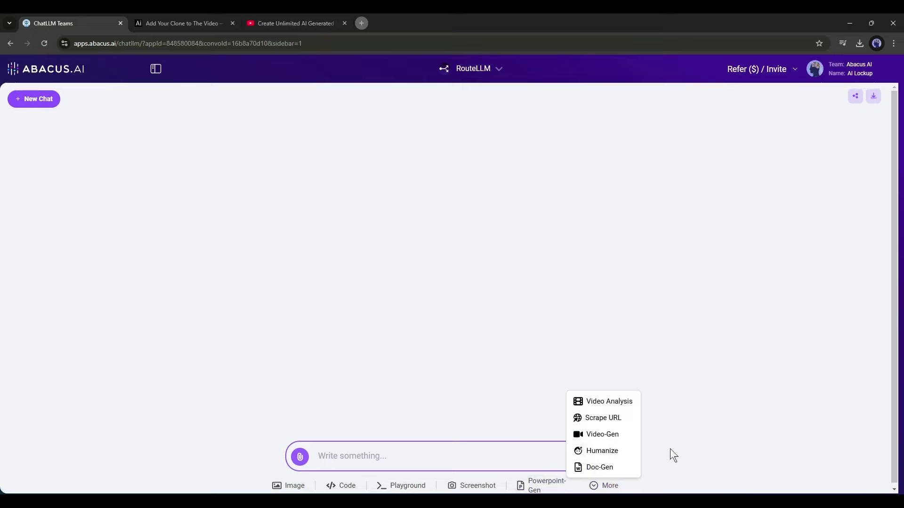
left_click(593, 421)
Step: Submit the copied article link for scraping and review the summary of its three tools
left_click(184, 23)
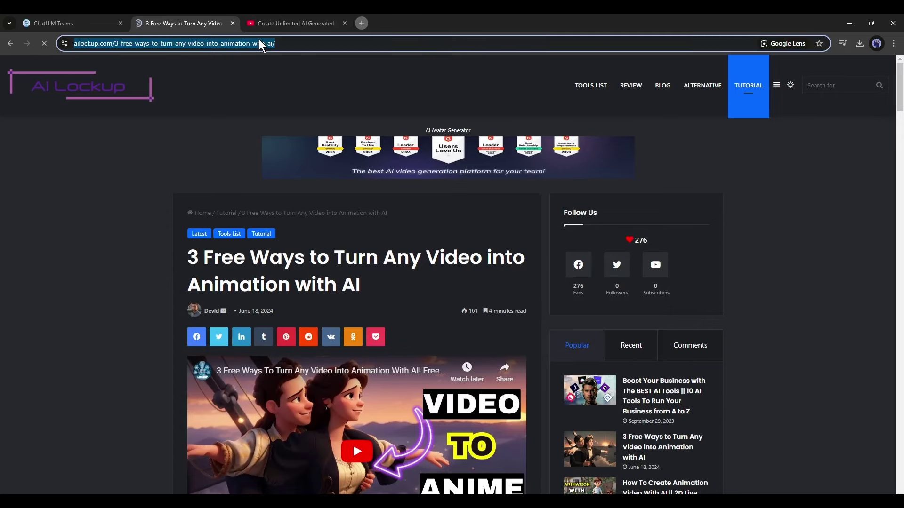
left_click(77, 22)
type("https://ailockup.com/3-free-ways-to-turn-any-video-into-animation-with-ai/")
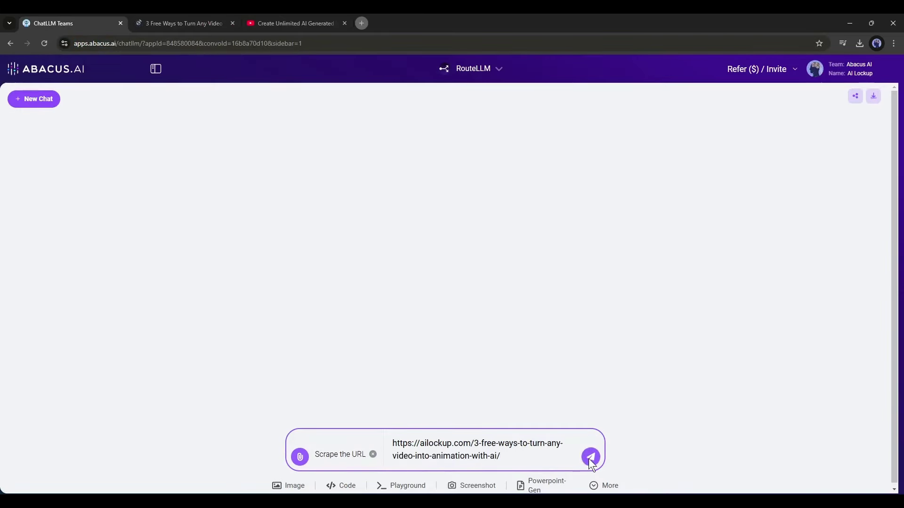
left_click(590, 457)
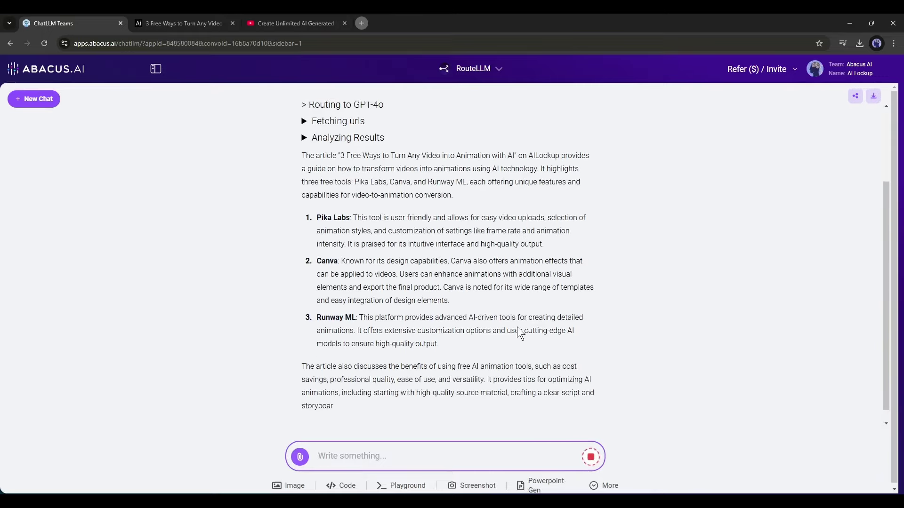
scroll(379, 297, "up", 2)
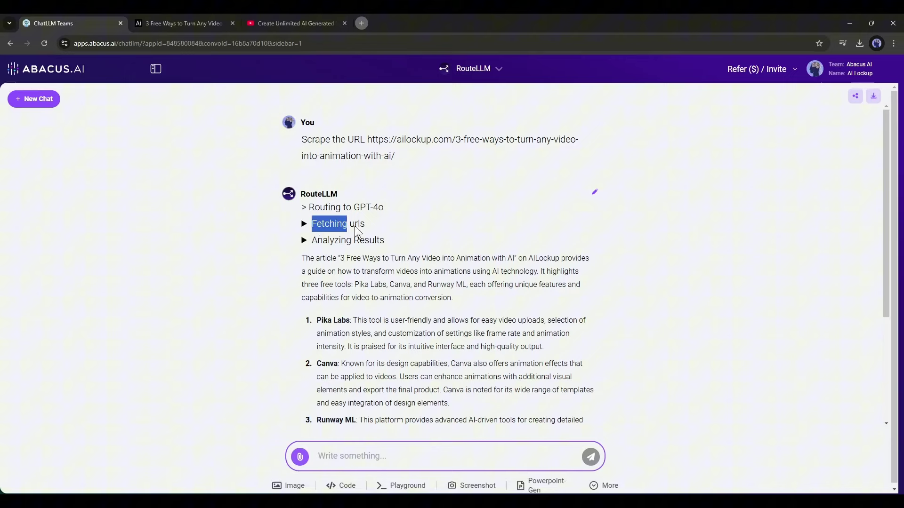
left_click(354, 226)
left_click_drag(301, 190, 374, 311)
scroll(374, 275, "down", 2)
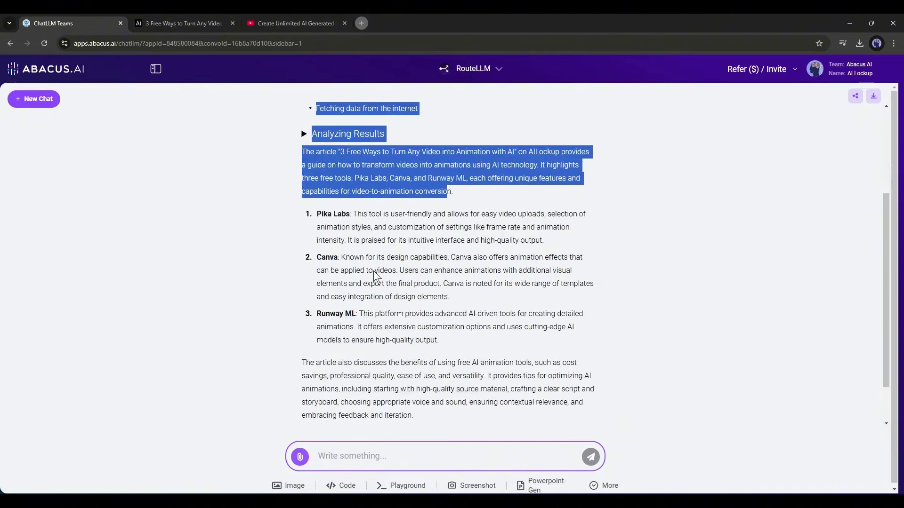
left_click_drag(353, 214, 389, 240)
scroll(495, 353, "down", 15)
left_click(600, 485)
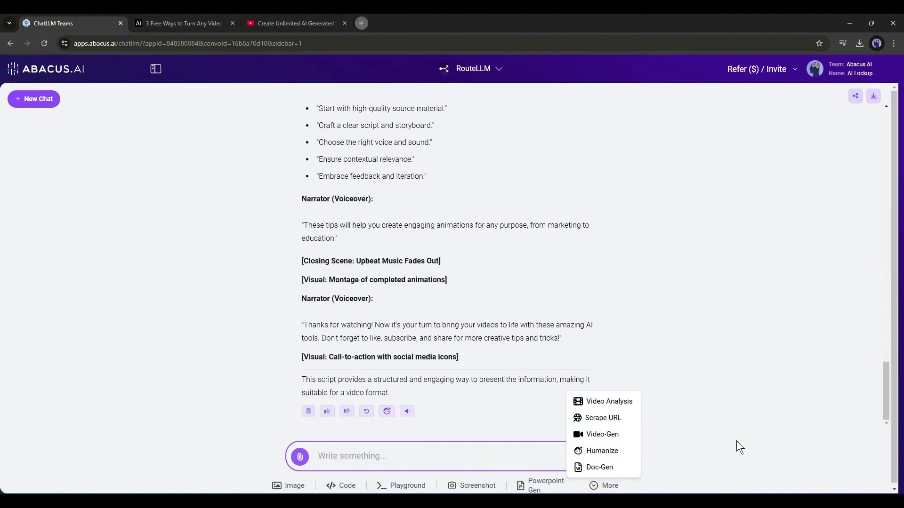
Step: Describe a female model walking on a sea beach, set 16:9 and 10 seconds, and generate
left_click(604, 433)
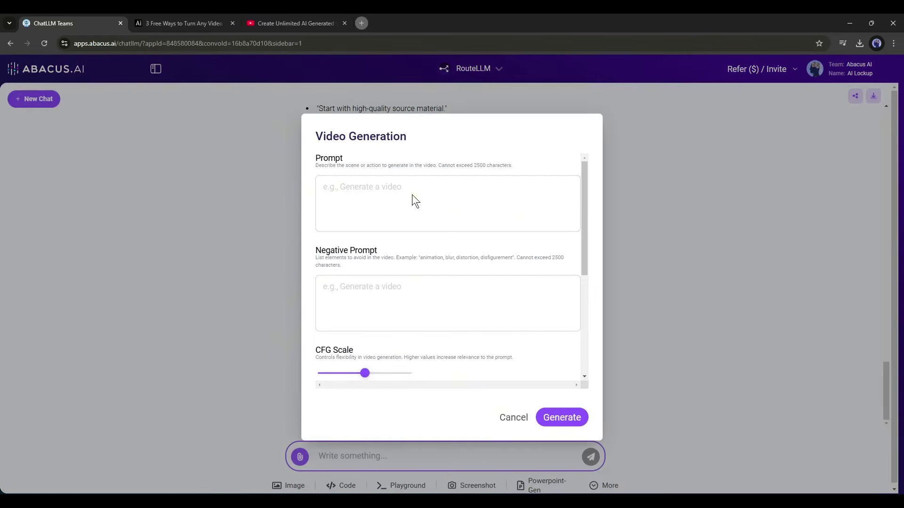
left_click(410, 215)
type("A")
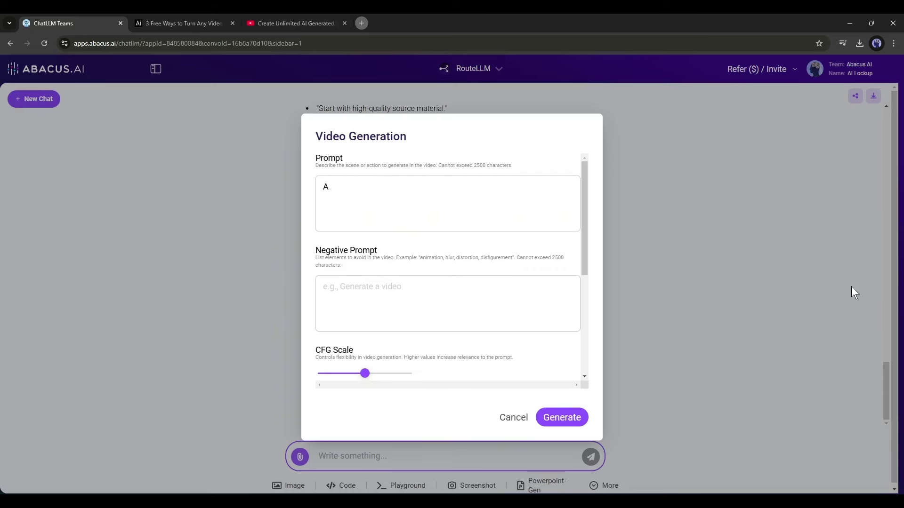
type("beautiful female model walking in a sea beach.")
left_click(494, 297)
type("Anime,")
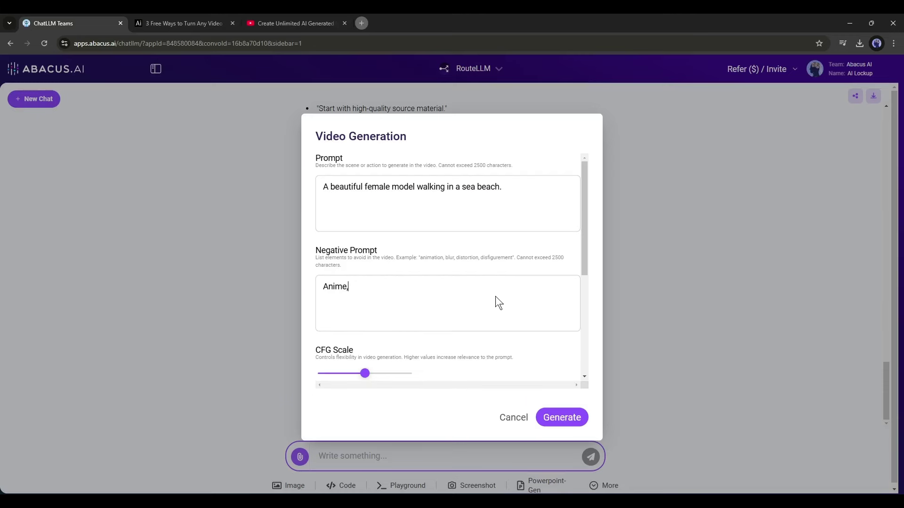
type(" animation, blurry")
scroll(495, 303, "down", 2)
left_click_drag(364, 233, 372, 232)
scroll(344, 255, "down", 1)
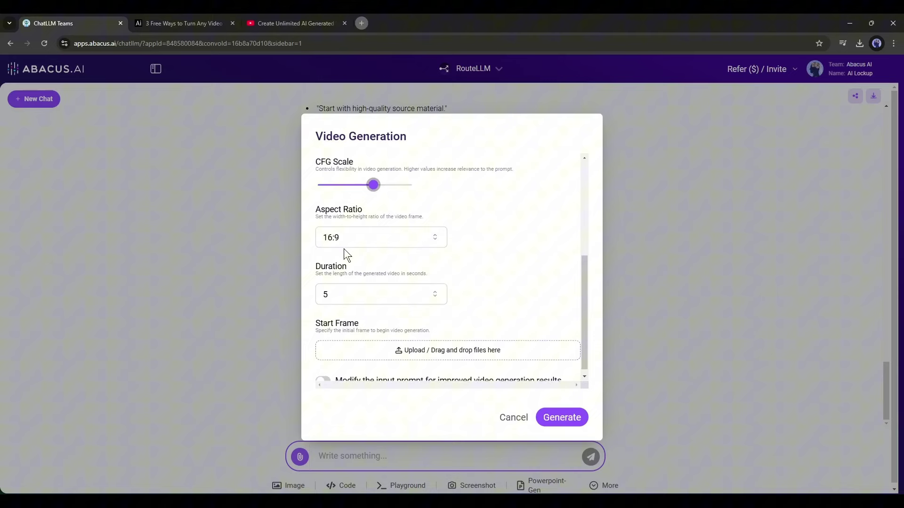
left_click(371, 294)
left_click(353, 335)
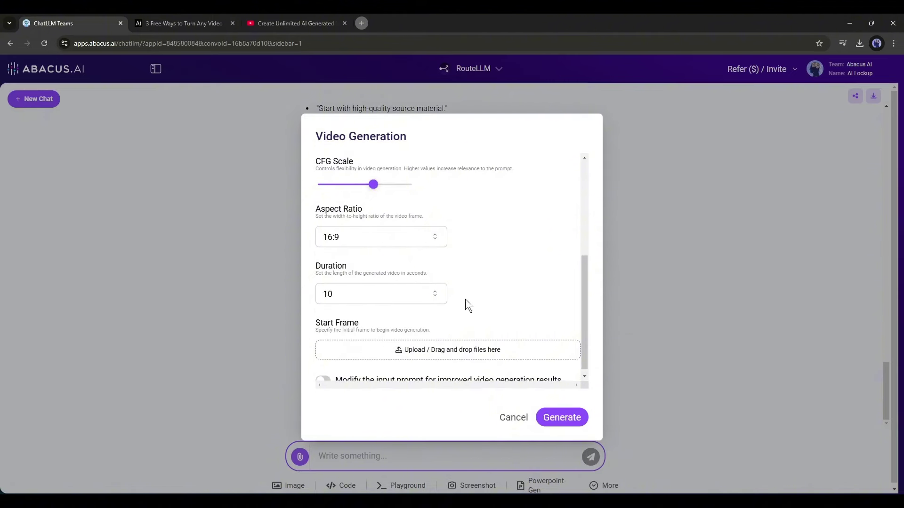
scroll(427, 353, "down", 1)
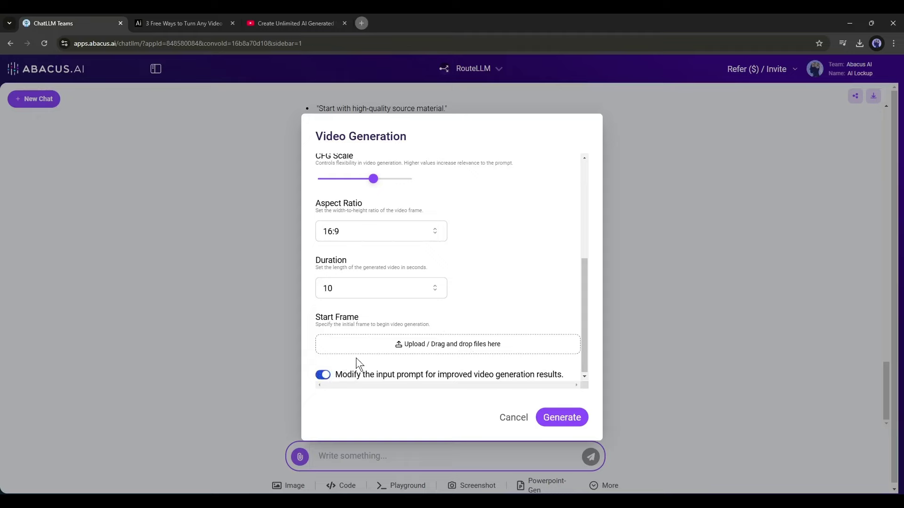
left_click(551, 421)
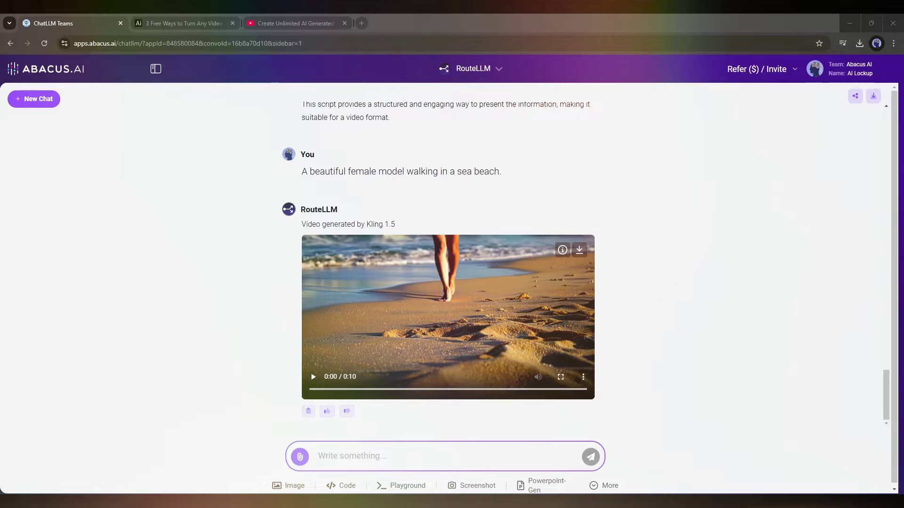
Step: Play the generated Kling 1.5 beach-walk video
left_click(313, 376)
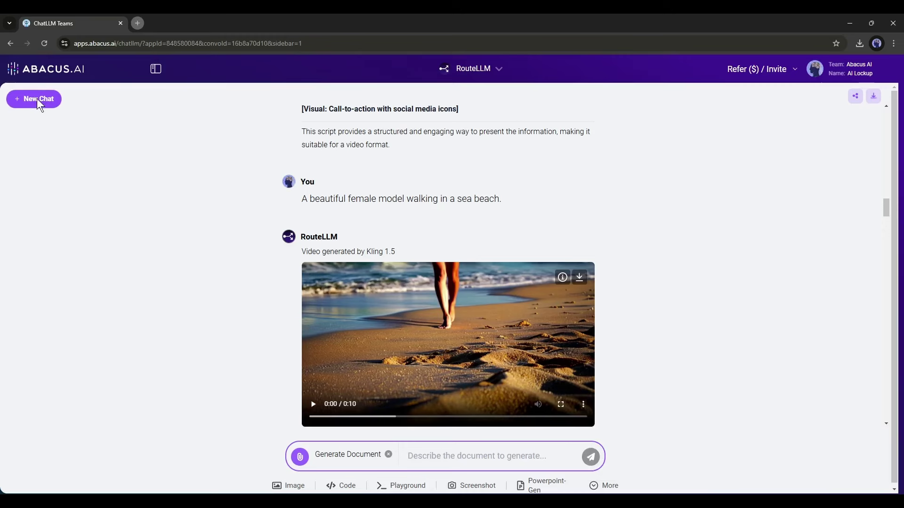
Step: In a new chat, use Doc-Gen to request a Word document on aviation engineering
left_click(28, 100)
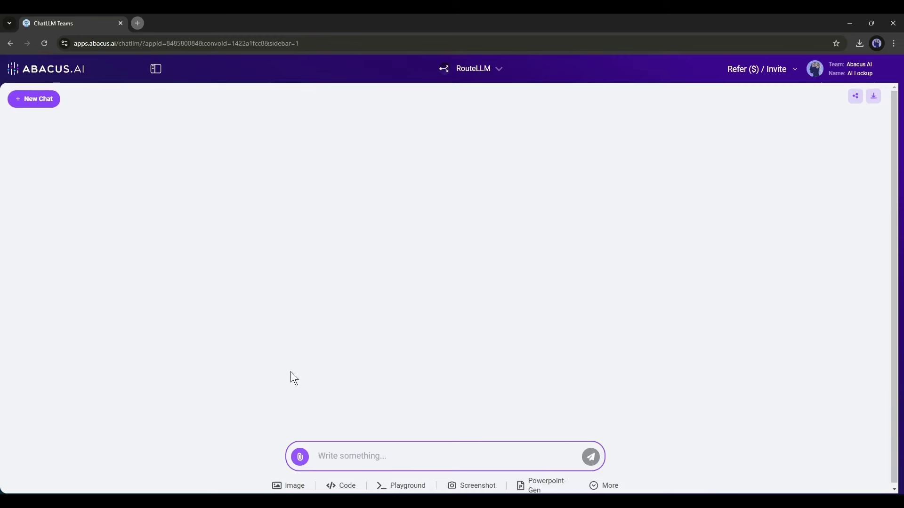
left_click(611, 486)
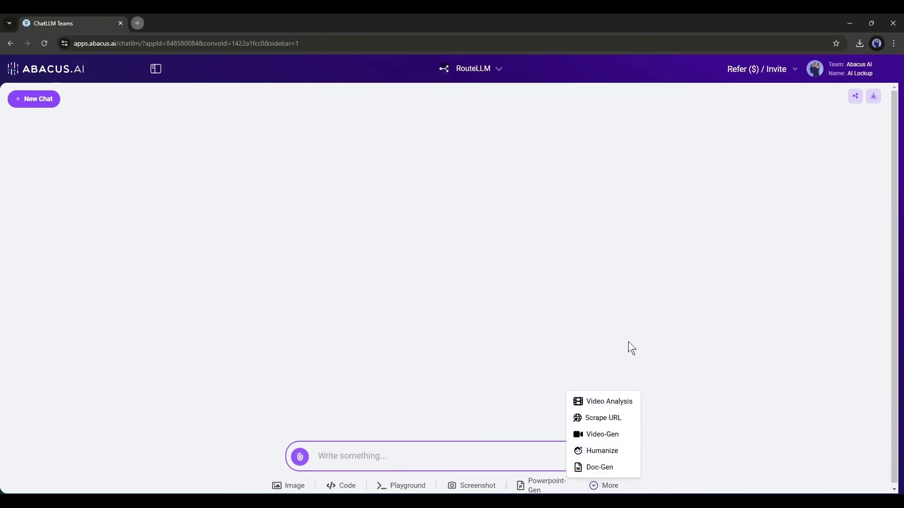
left_click(586, 466)
type("Explain the avi")
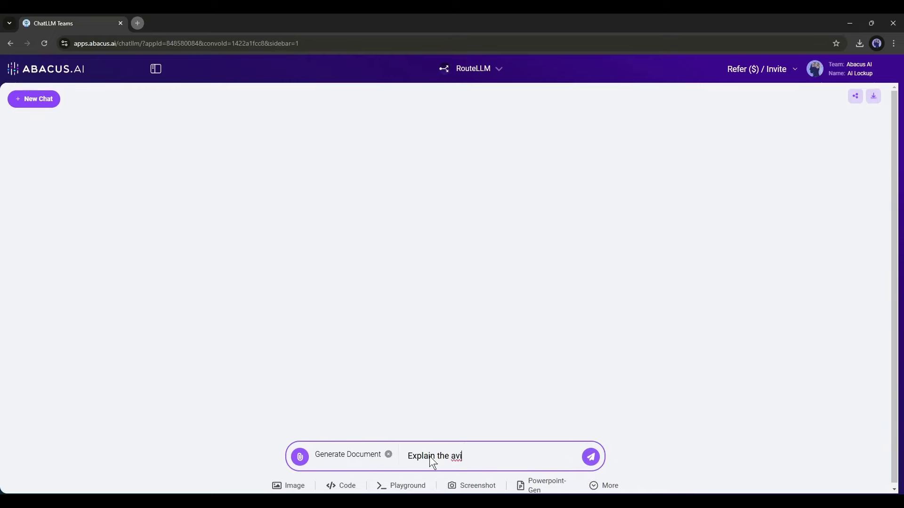
type("ation Engineering")
key("Return")
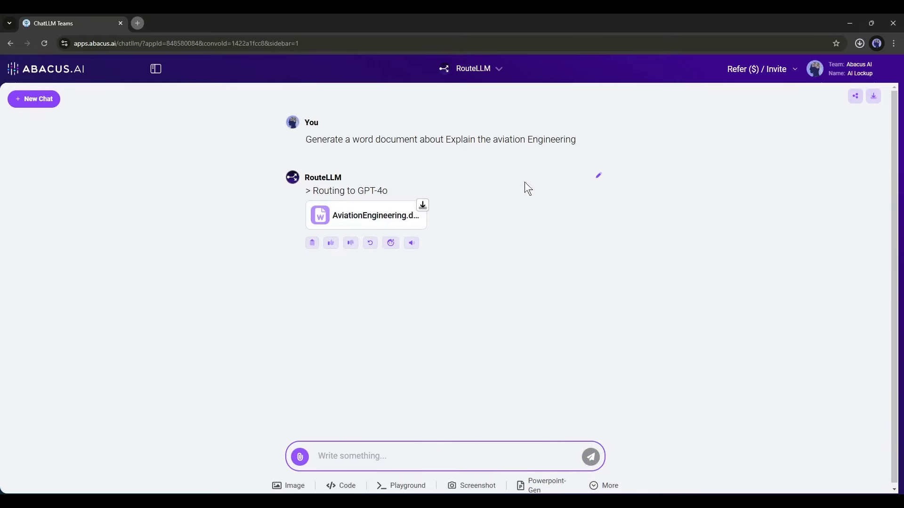
Step: Open AviationEngineering.docx and jump between its Introduction, Subfields and Conclusion sections
left_click(761, 73)
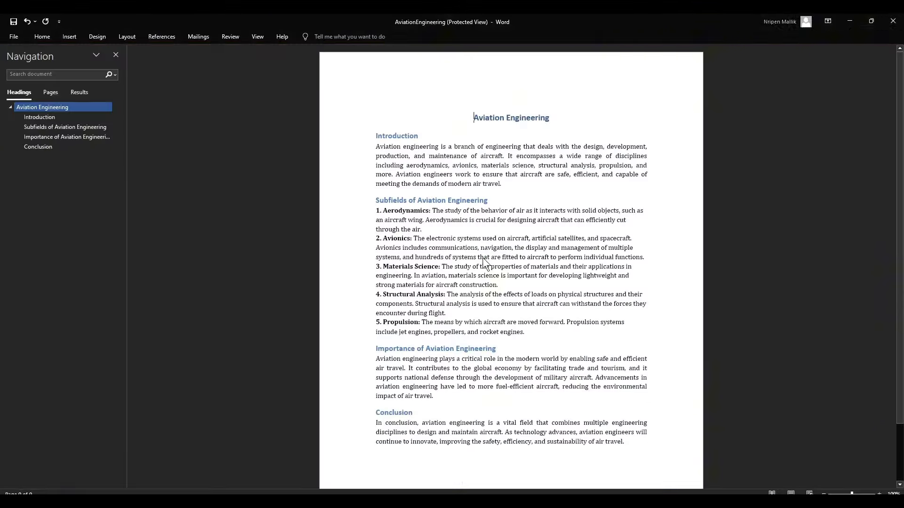
left_click(377, 161)
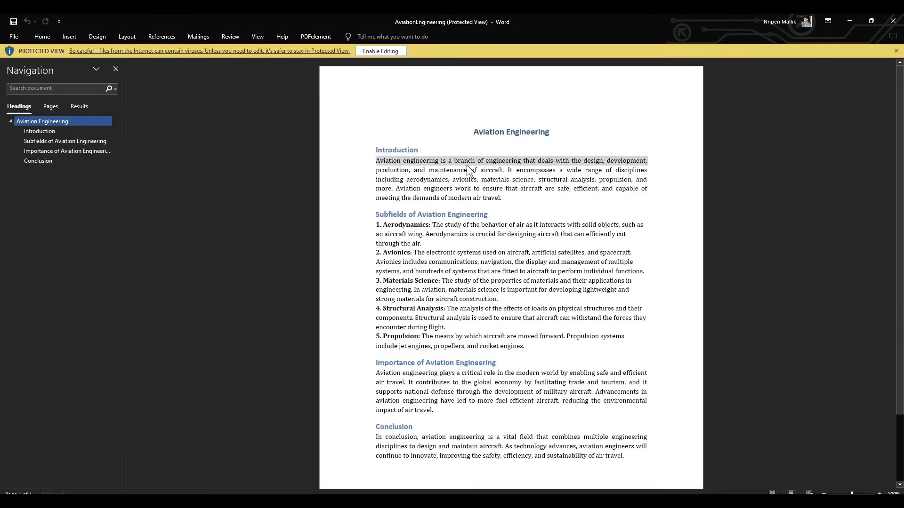
left_click(501, 180)
scroll(431, 236, "down", 1)
left_click(383, 204)
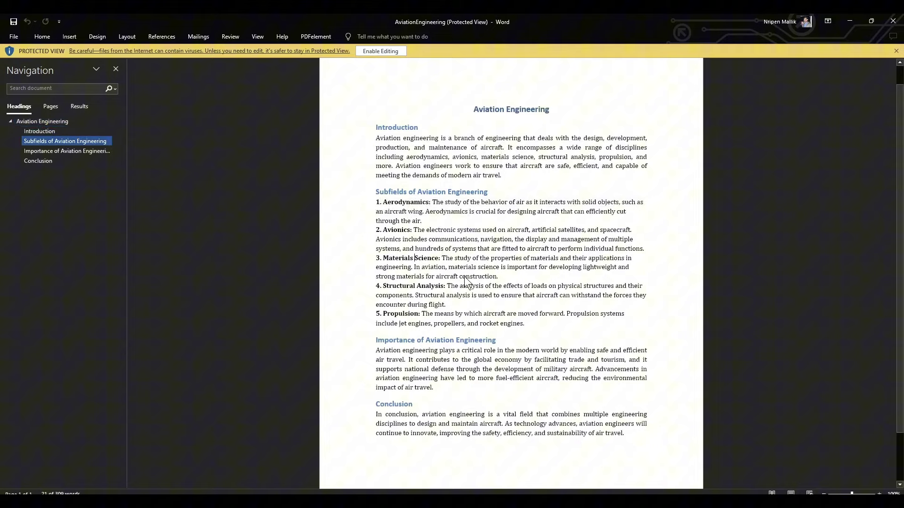
scroll(457, 280, "down", 3)
left_click(510, 378)
scroll(450, 354, "up", 4)
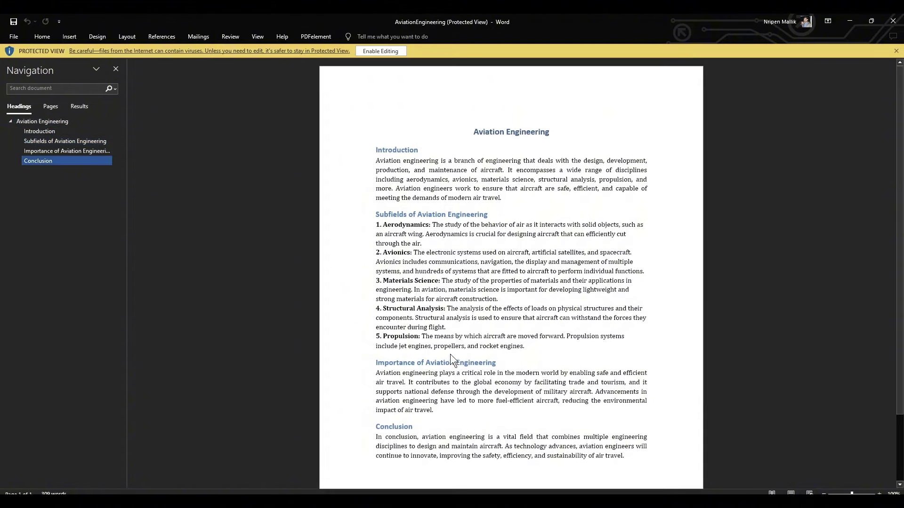
left_click(403, 281)
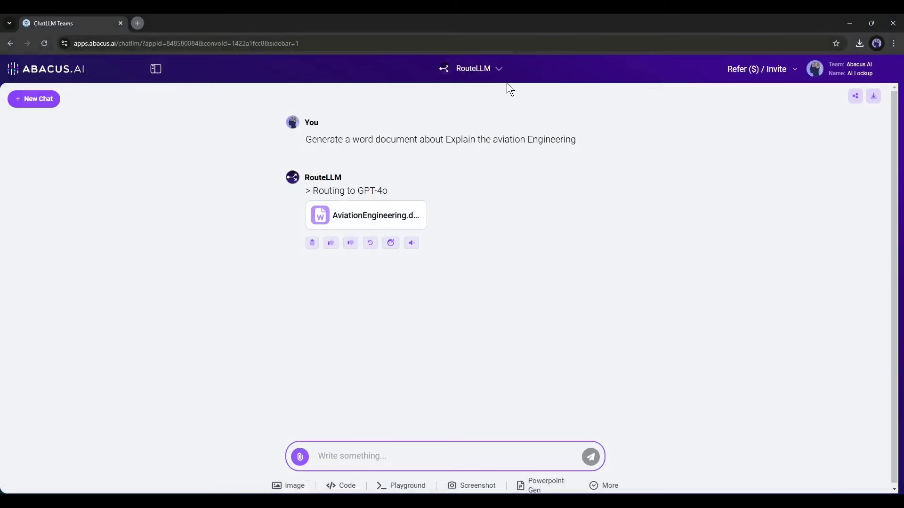
Step: Use SearchLLM to find apps similar to WhatsApp, view related news, then start a new search
left_click(484, 69)
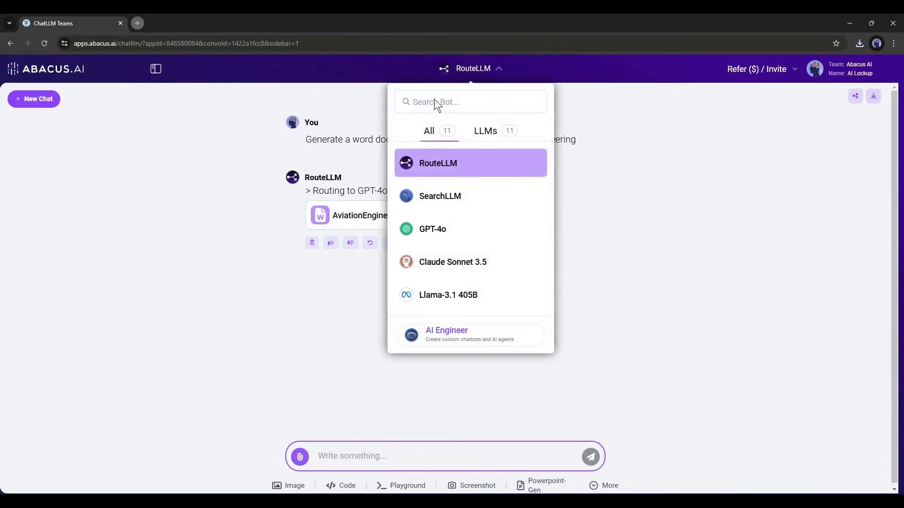
left_click(460, 195)
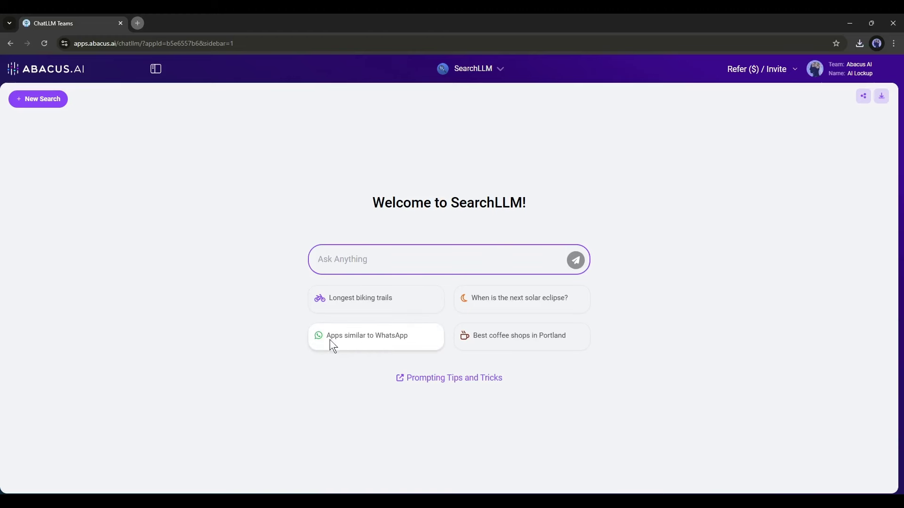
left_click(372, 340)
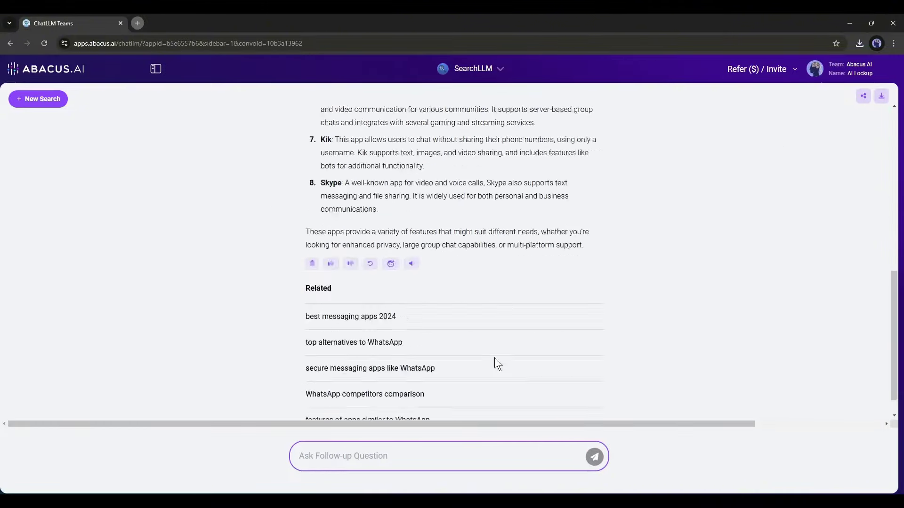
scroll(551, 367, "down", 2)
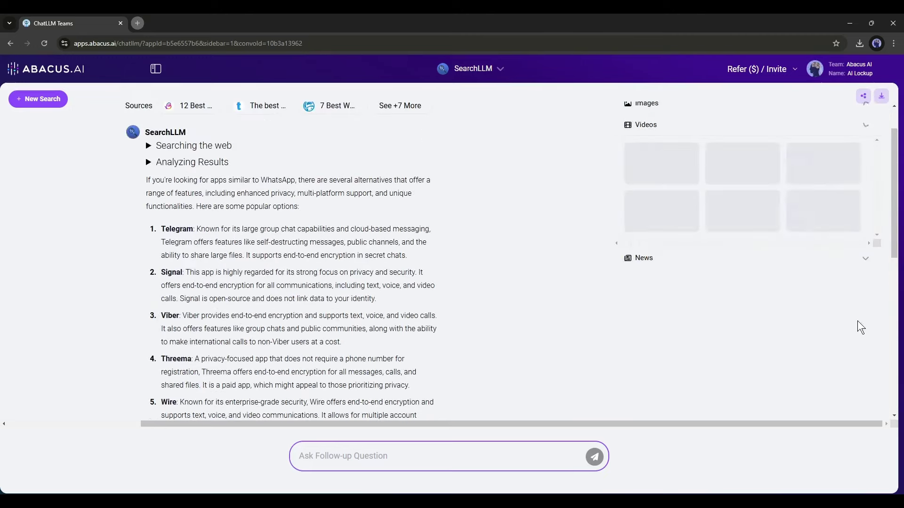
left_click(825, 295)
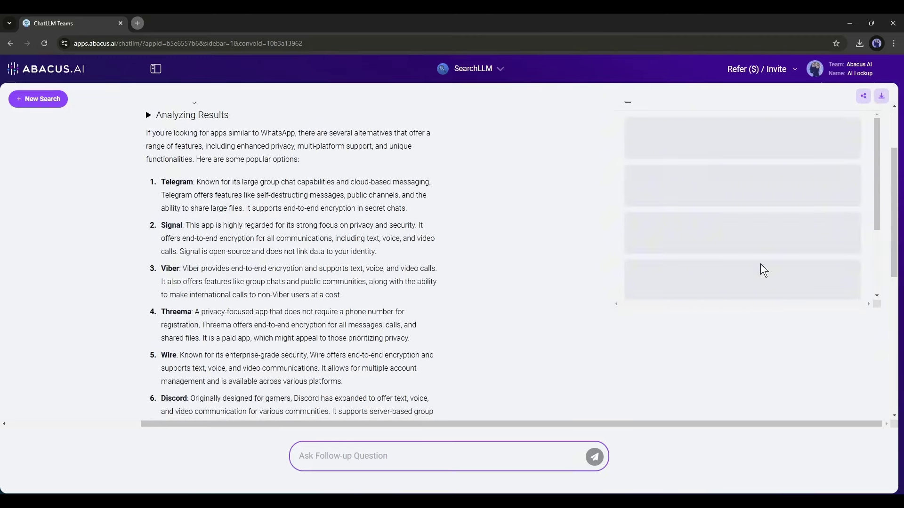
scroll(691, 212, "down", 2)
scroll(690, 208, "down", 2)
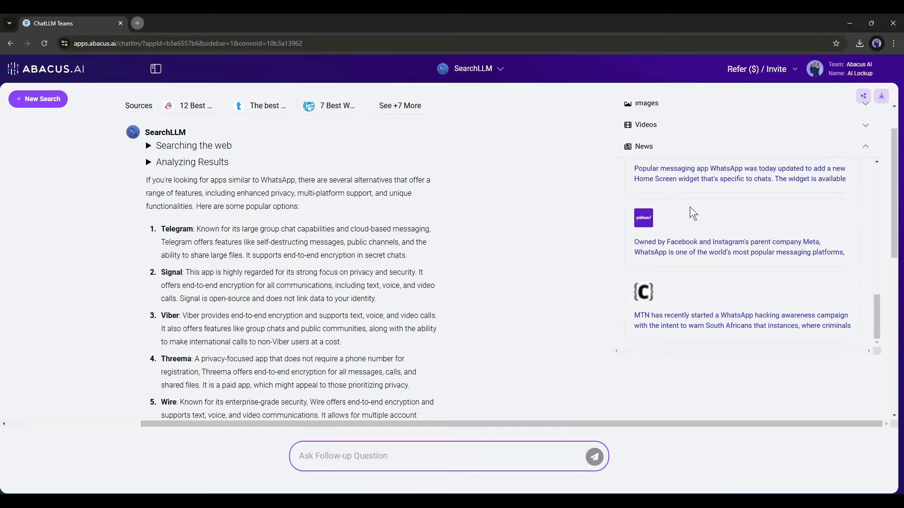
scroll(328, 312, "down", 2)
scroll(171, 312, "down", 3)
left_click(38, 98)
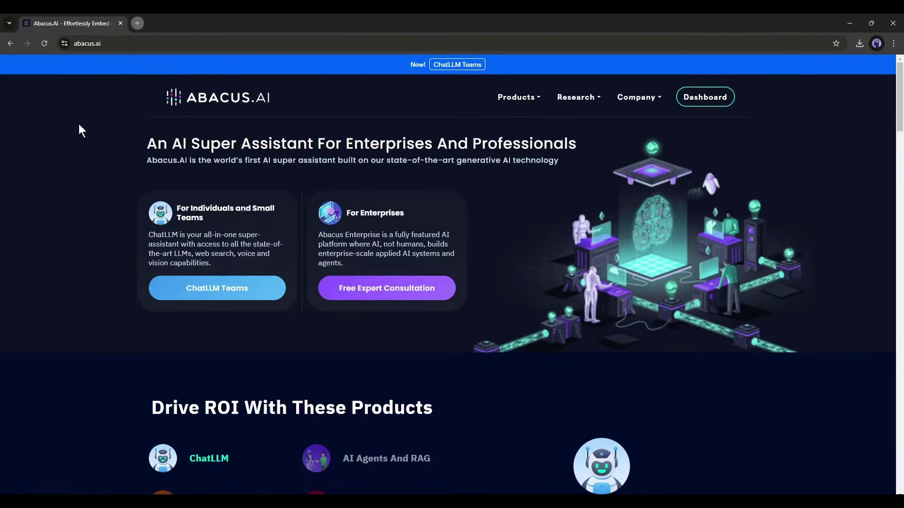
scroll(99, 212, "down", 3)
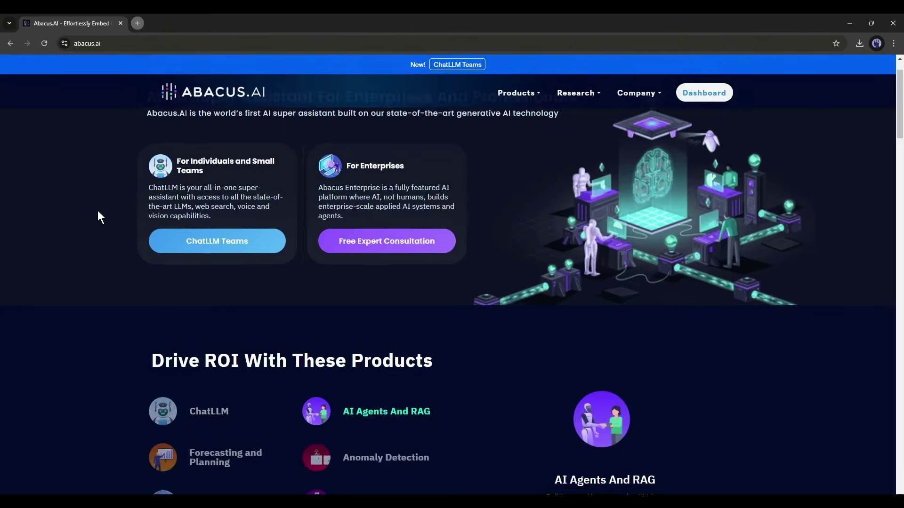
scroll(169, 227, "up", 3)
scroll(468, 220, "down", 5)
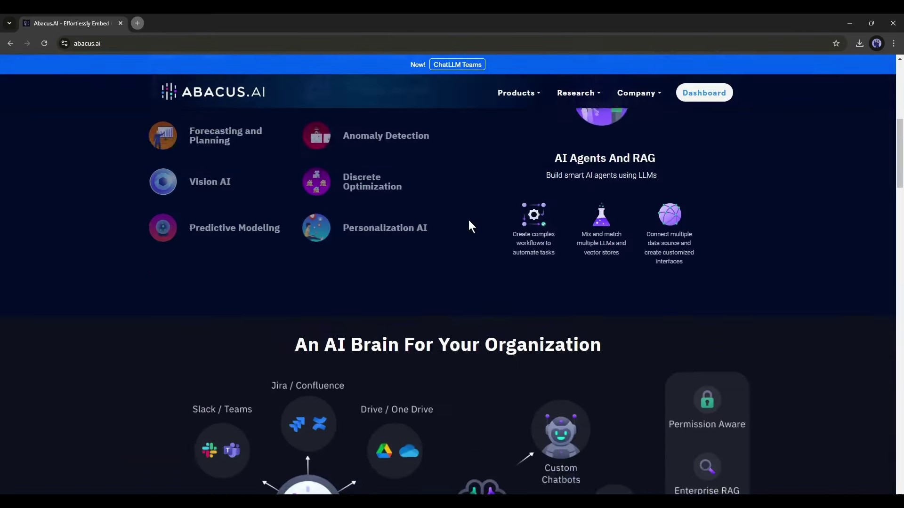
scroll(468, 220, "down", 5)
scroll(468, 220, "up", 5)
scroll(438, 212, "up", 5)
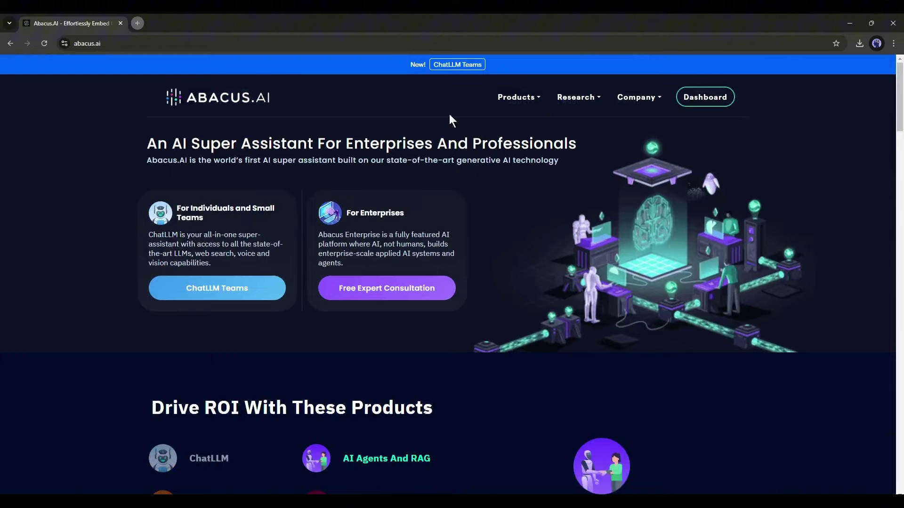
Step: Review the ChatLLM Teams $10-per-user pricing and start signing up
left_click(451, 64)
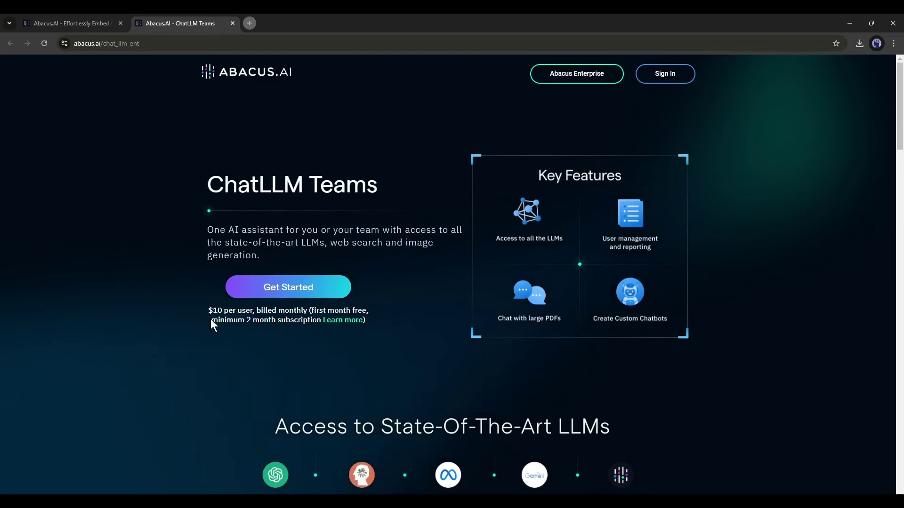
left_click_drag(265, 315, 360, 311)
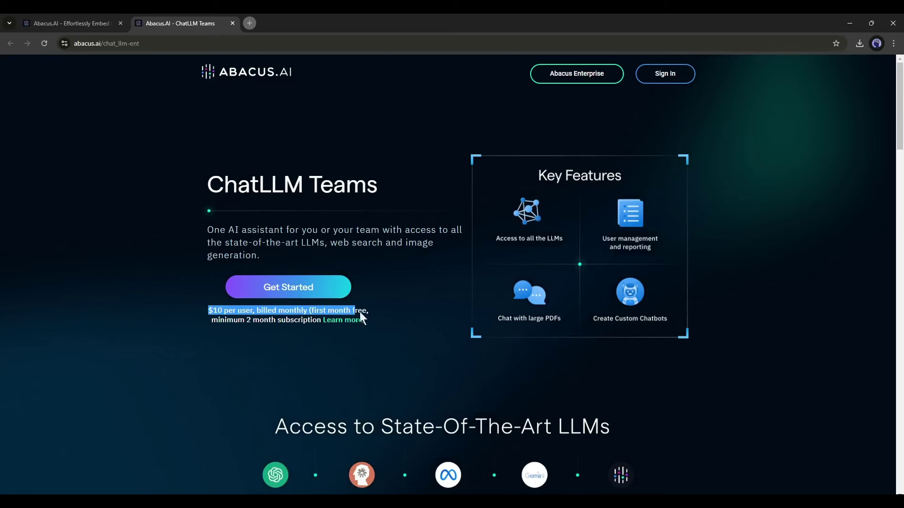
left_click(264, 326)
left_click(278, 286)
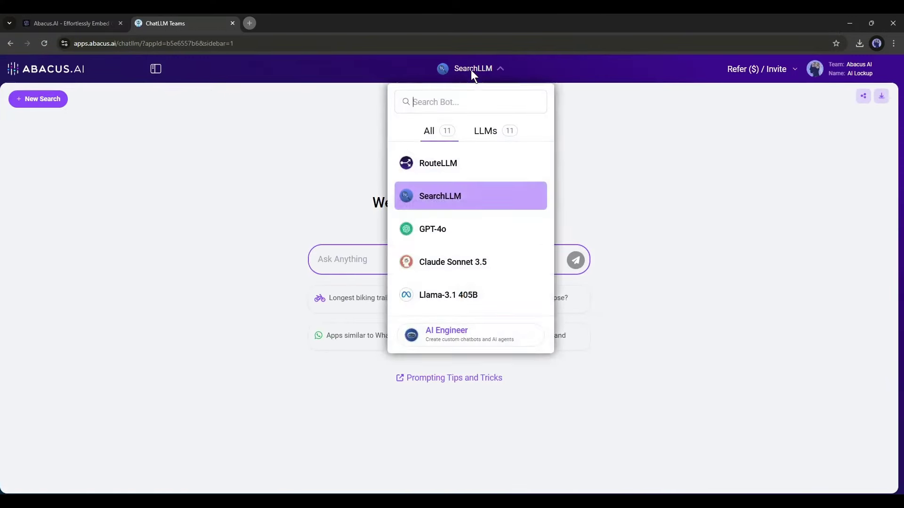
scroll(468, 170, "down", 1)
Step: Select the RouteLLM bot and request Python code for the Fibonacci series
left_click(433, 131)
scroll(472, 258, "down", 3)
scroll(460, 201, "up", 3)
left_click(444, 157)
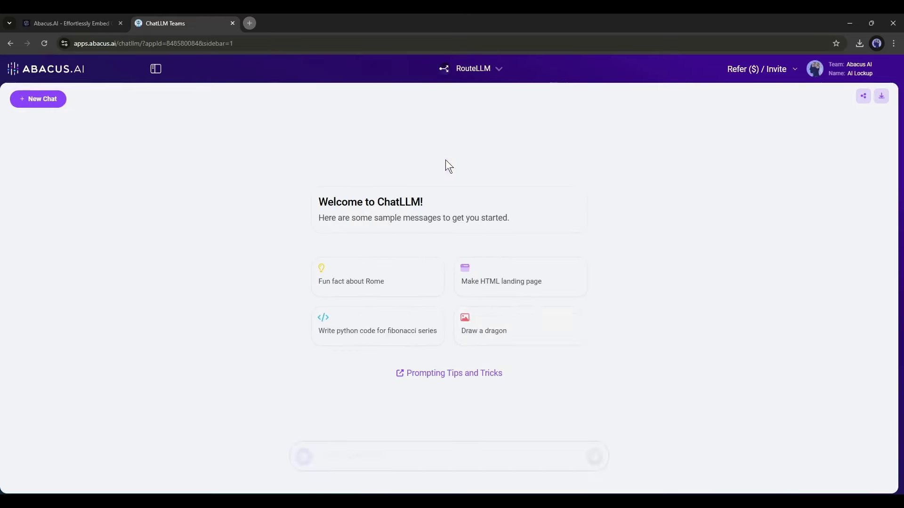
left_click(436, 325)
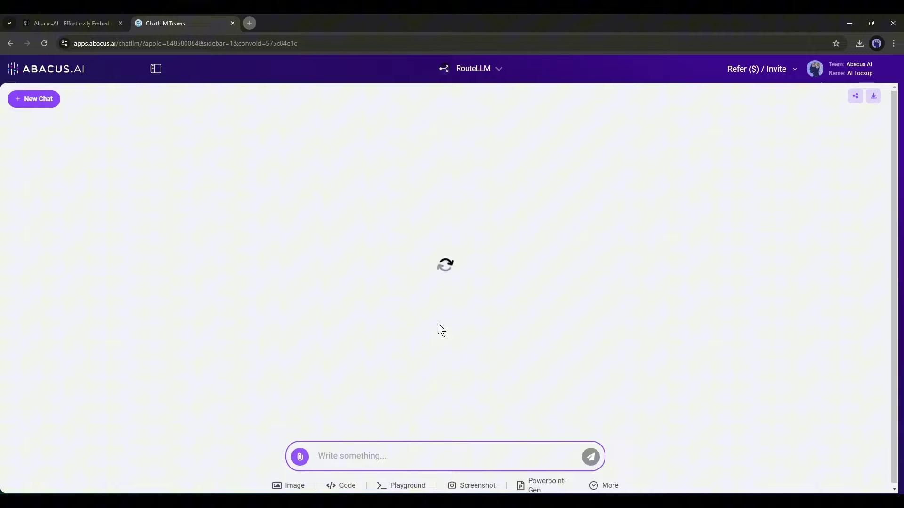